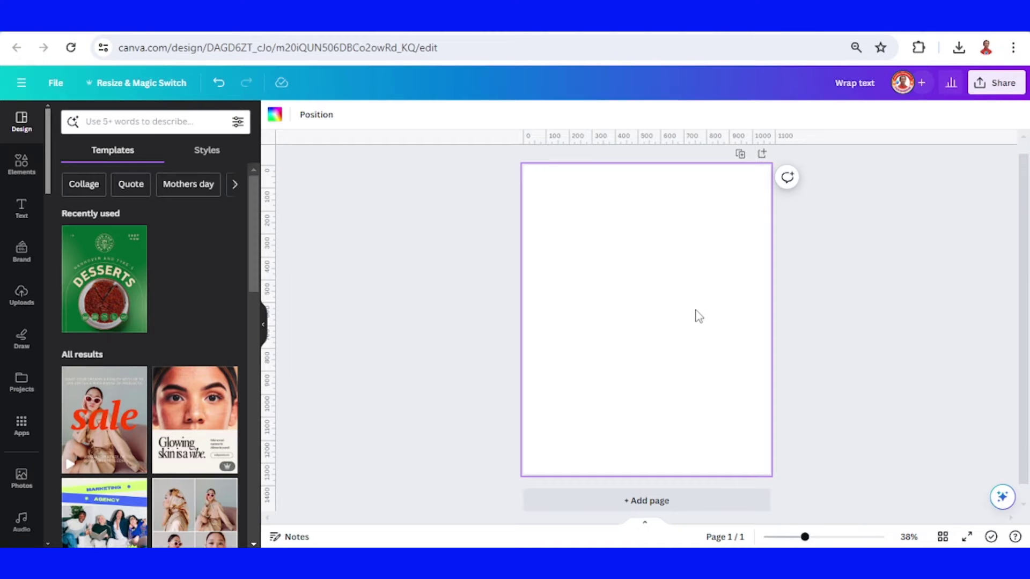
Step: Insert the recently used Dove Silhouette graphic, enlarge it and centre it on the page
{"action": "left_click", "coordinate": [17, 170]}
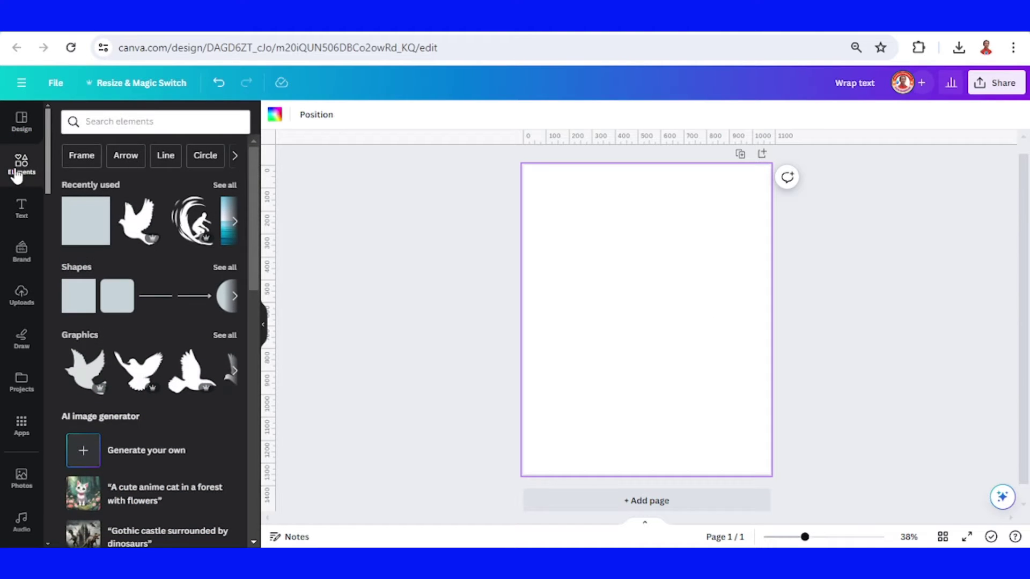
{"action": "left_click", "coordinate": [153, 207]}
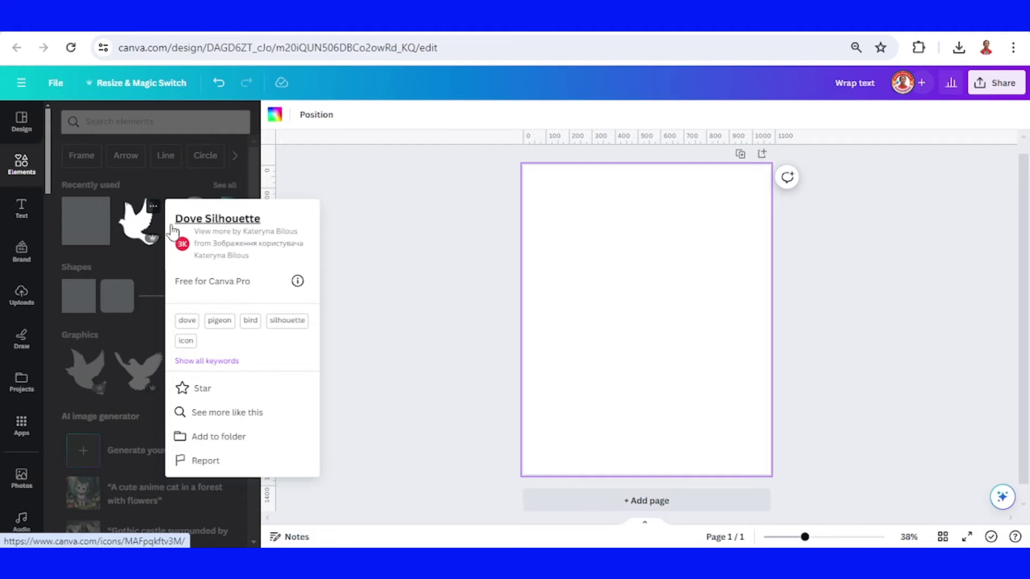
{"action": "left_click", "coordinate": [136, 228]}
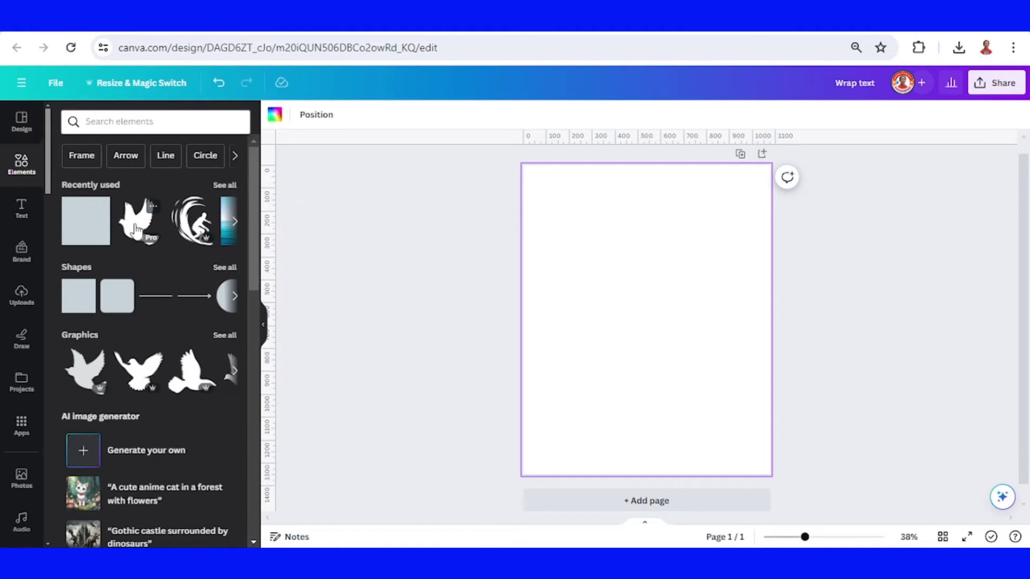
{"action": "left_click", "coordinate": [136, 228]}
{"action": "left_click_drag", "start_coordinate": [696, 263], "coordinate": [747, 203]}
{"action": "left_click_drag", "start_coordinate": [711, 280], "coordinate": [685, 310]}
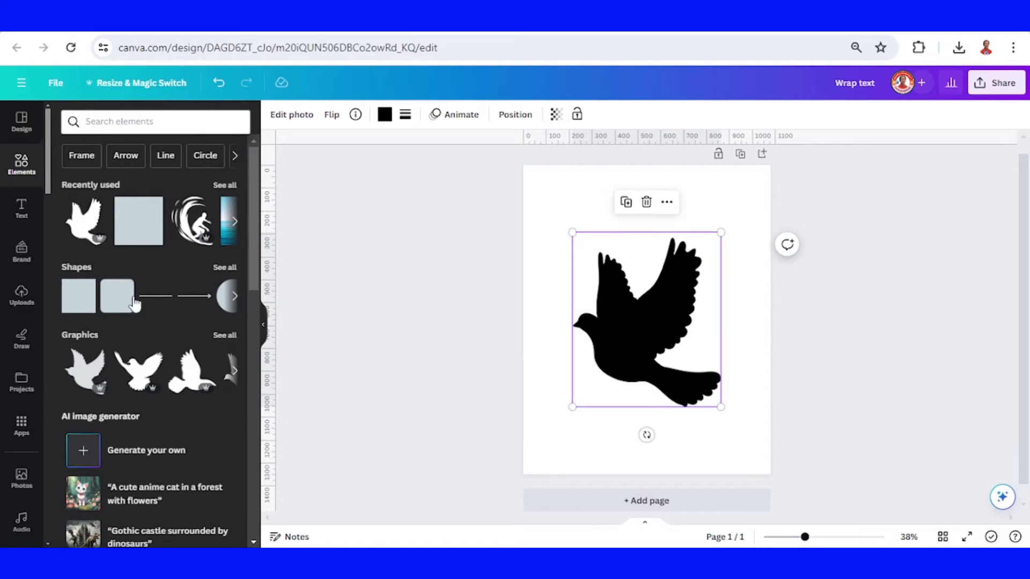
Step: Add a square shape and stretch it on all sides until it covers the whole dove
{"action": "left_click", "coordinate": [77, 307]}
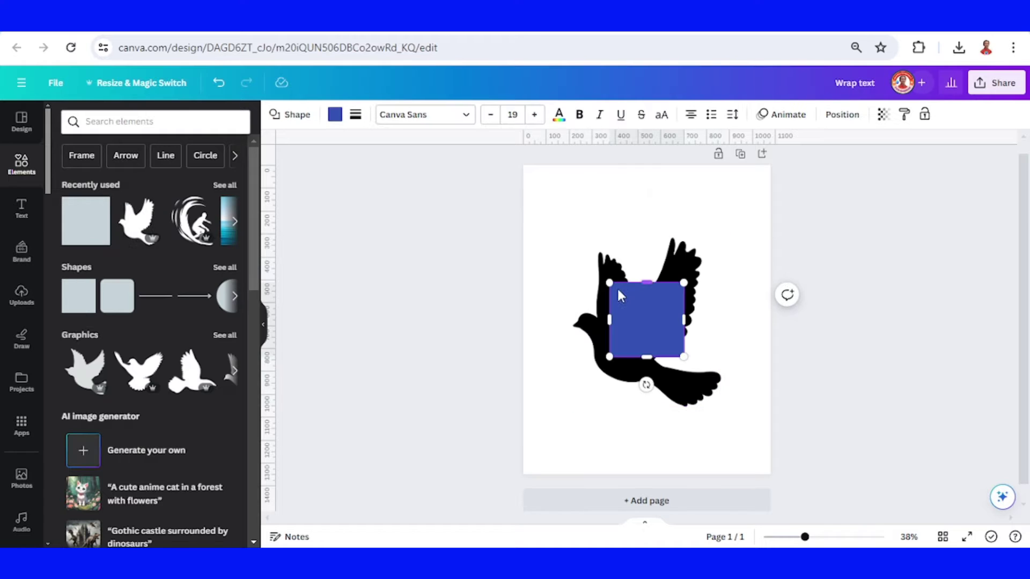
{"action": "left_click_drag", "start_coordinate": [647, 282], "coordinate": [650, 233]}
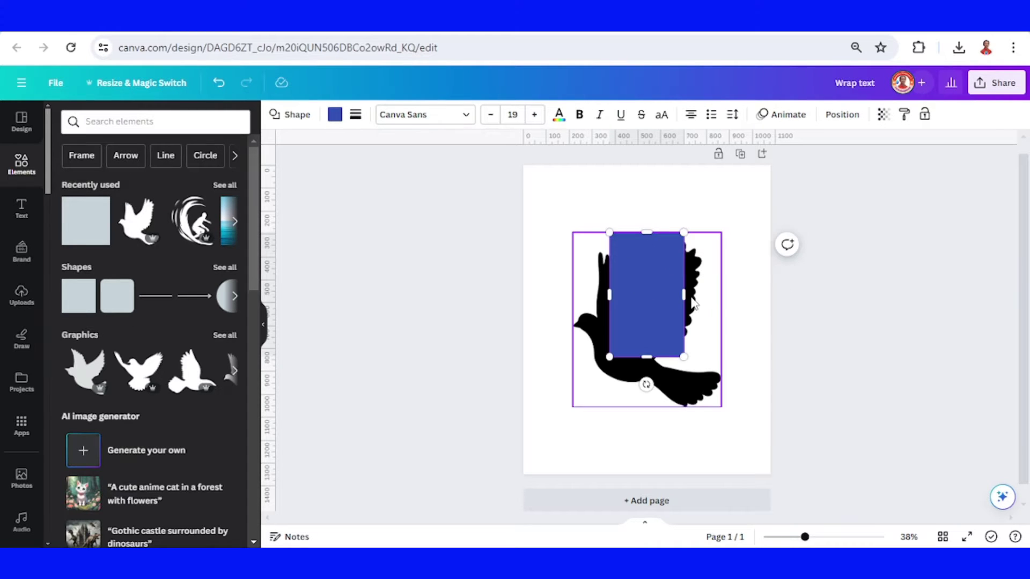
{"action": "left_click_drag", "start_coordinate": [684, 294], "coordinate": [733, 299]}
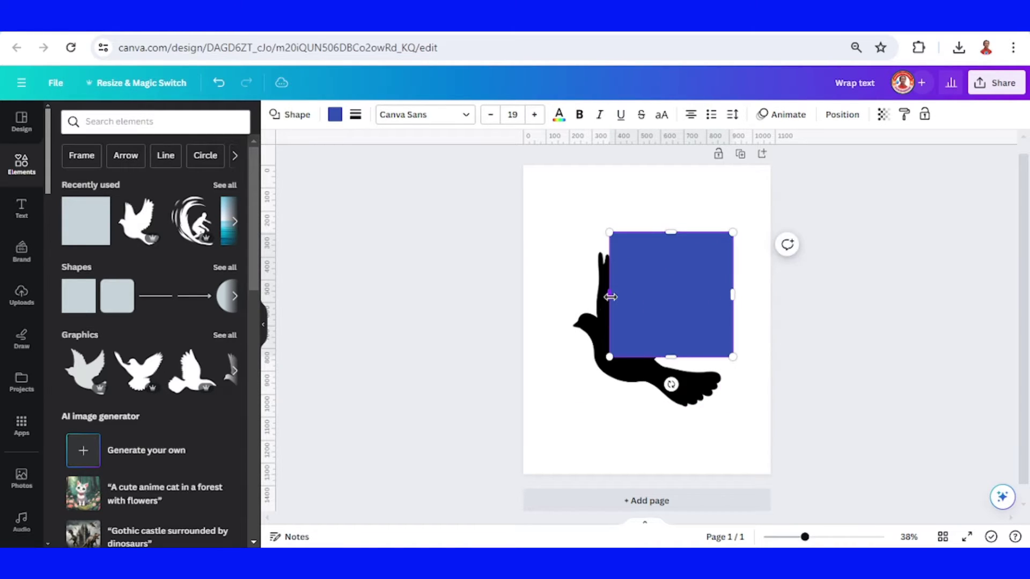
{"action": "left_click_drag", "start_coordinate": [609, 295], "coordinate": [564, 301]}
{"action": "left_click_drag", "start_coordinate": [649, 357], "coordinate": [648, 413]}
{"action": "left_click", "coordinate": [757, 307]}
Step: Send the blue rectangle to the back, behind the dove
{"action": "left_click", "coordinate": [712, 294]}
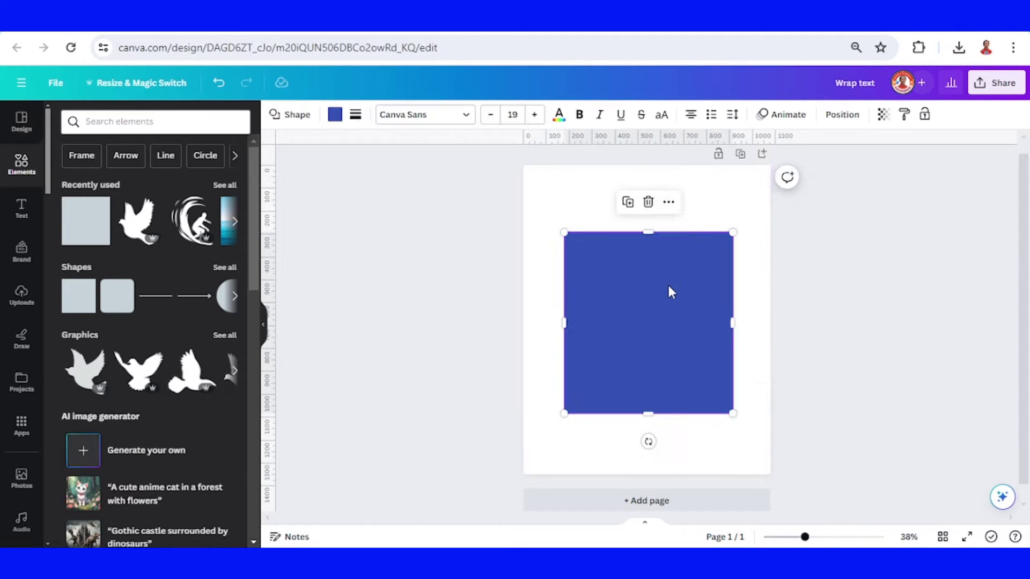
{"action": "right_click", "coordinate": [667, 282]}
{"action": "mouse_move", "coordinate": [798, 354]}
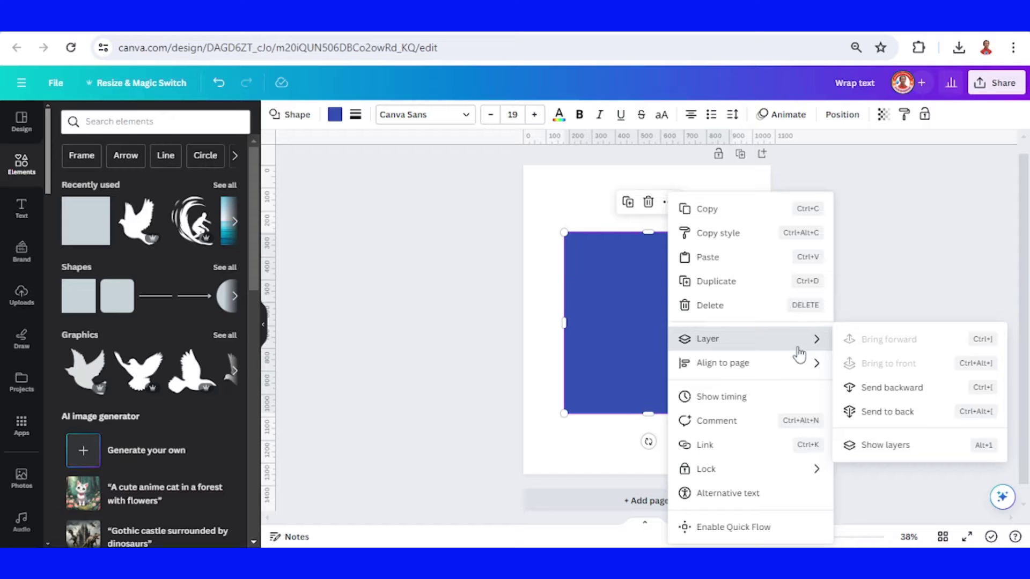
{"action": "left_click", "coordinate": [897, 413]}
Step: Recolour the dove silhouette white
{"action": "left_click", "coordinate": [679, 308]}
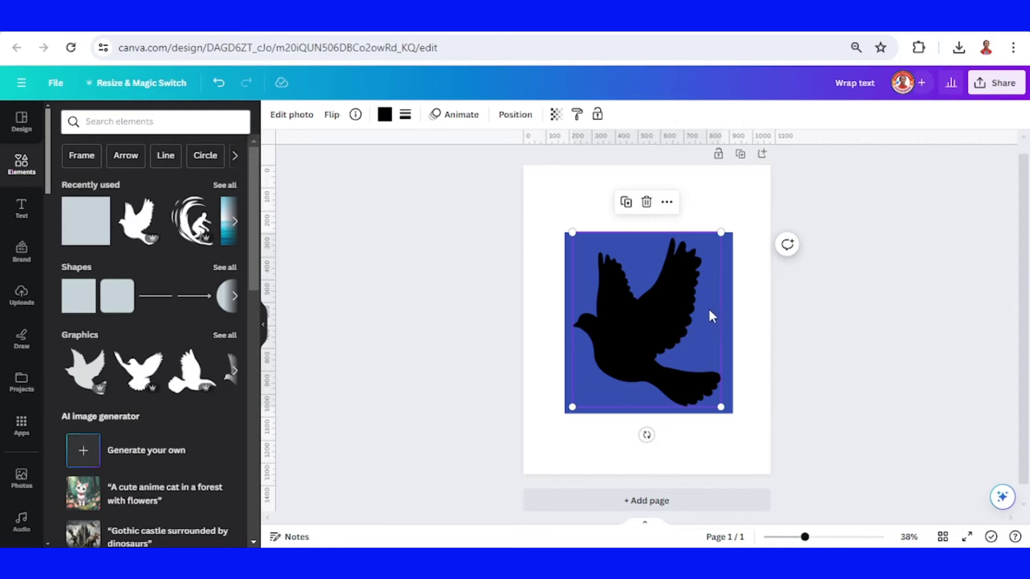
{"action": "left_click", "coordinate": [384, 114]}
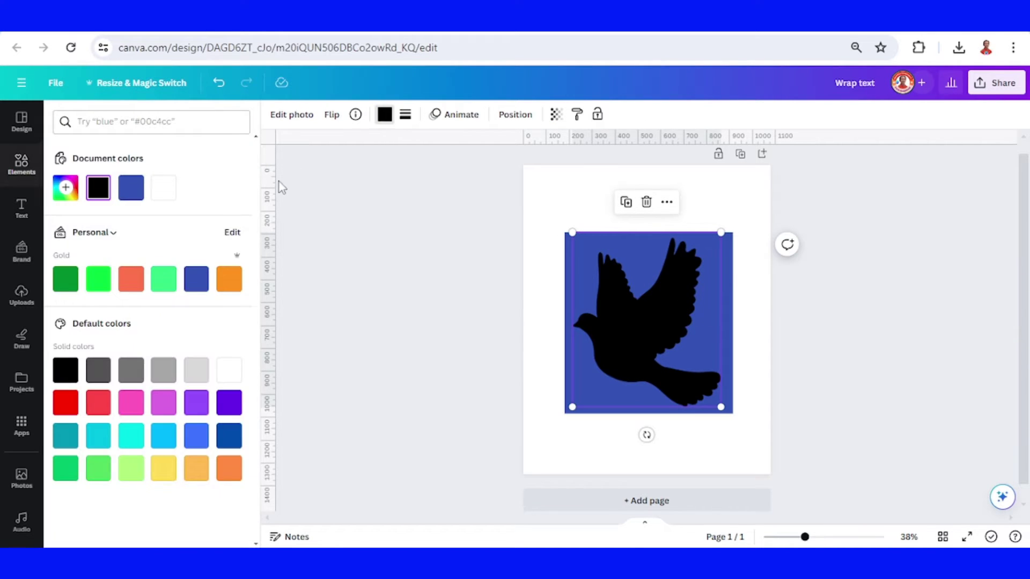
{"action": "left_click", "coordinate": [163, 188]}
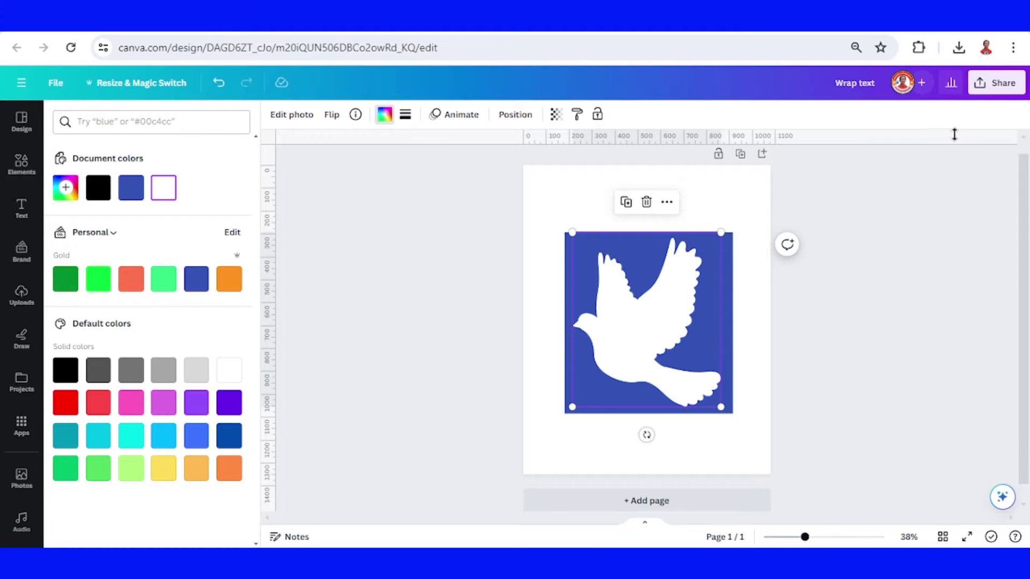
Step: Download the design as a PNG file
{"action": "left_click", "coordinate": [998, 87]}
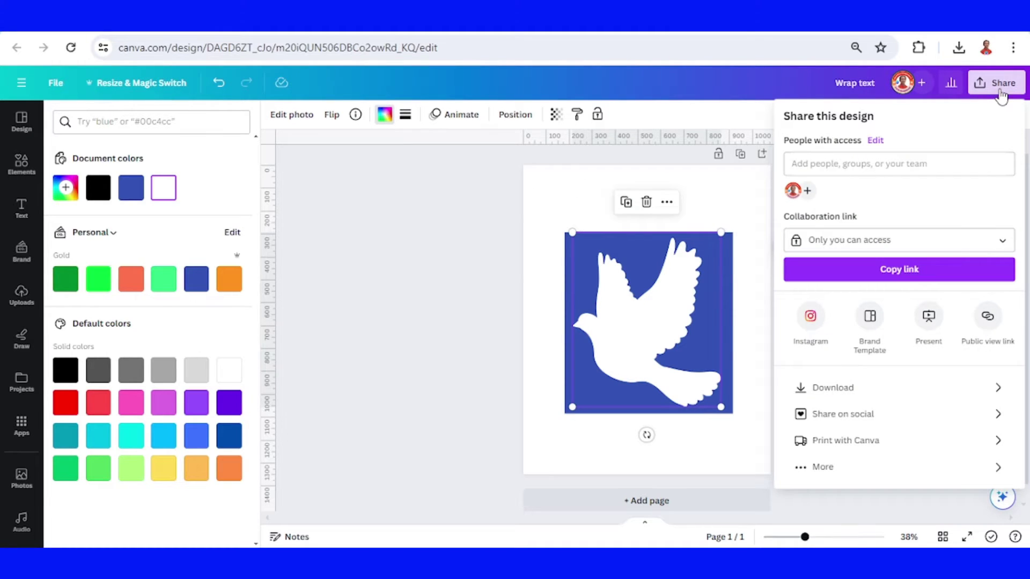
{"action": "left_click", "coordinate": [868, 389]}
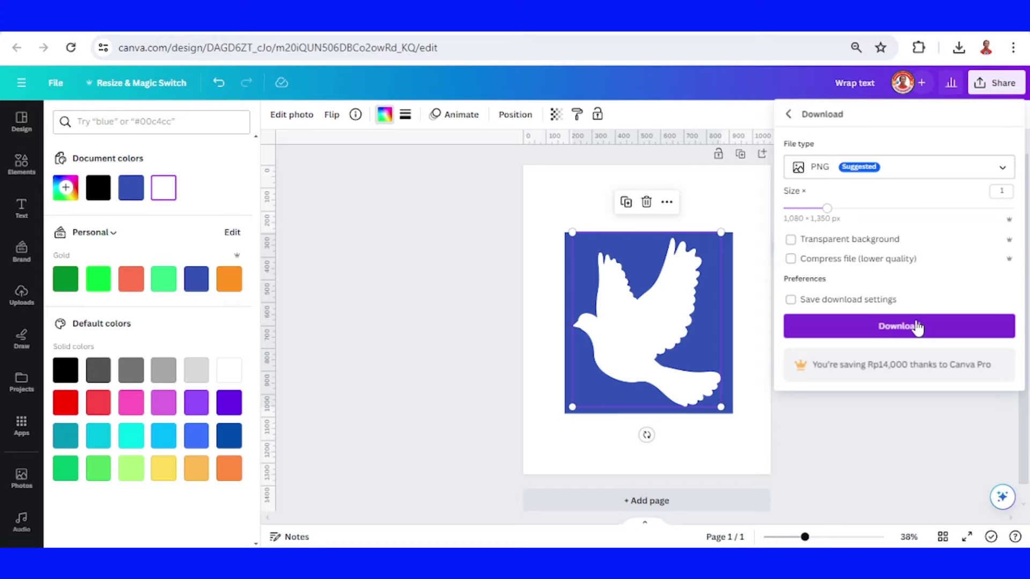
{"action": "left_click", "coordinate": [918, 327]}
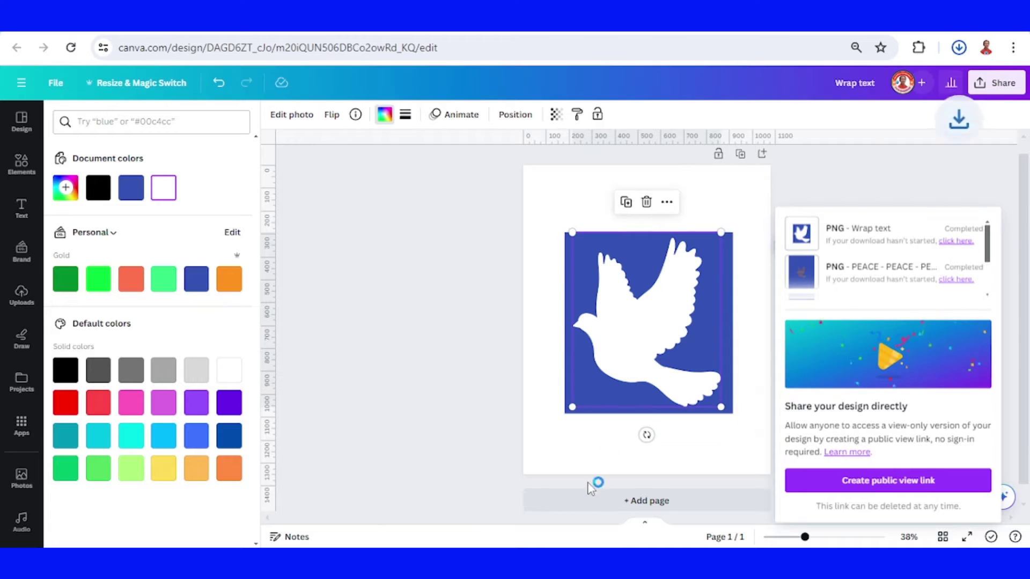
Step: Add a second page with a black background and place the downloaded Wrap text.png on it
{"action": "left_click", "coordinate": [641, 501]}
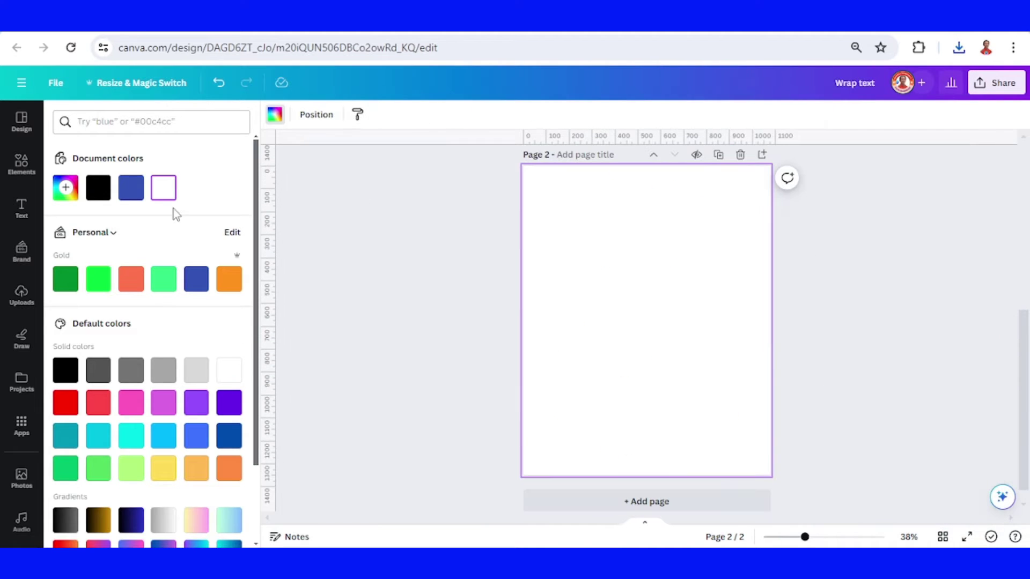
{"action": "left_click", "coordinate": [98, 188]}
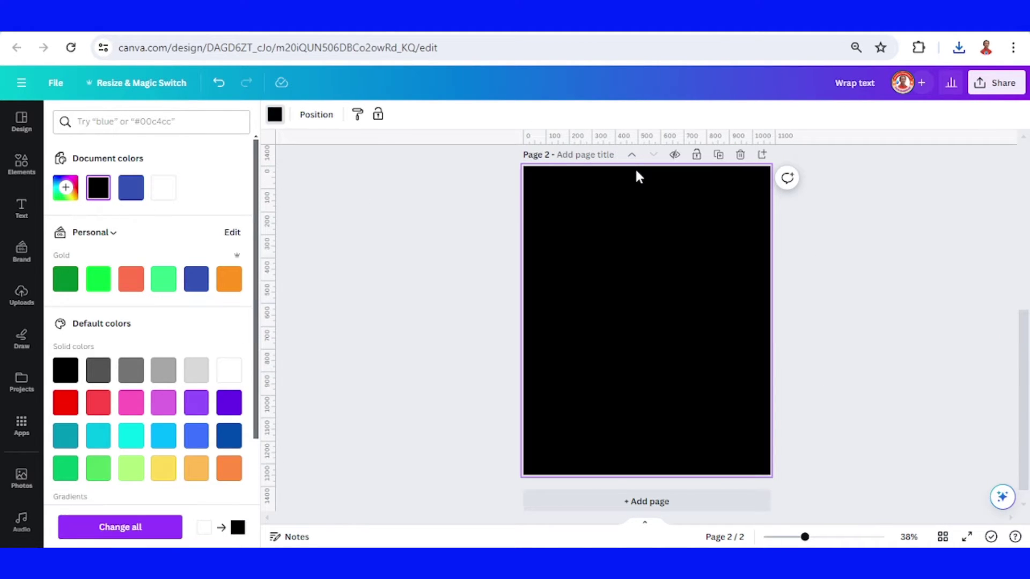
{"action": "left_click", "coordinate": [958, 47]}
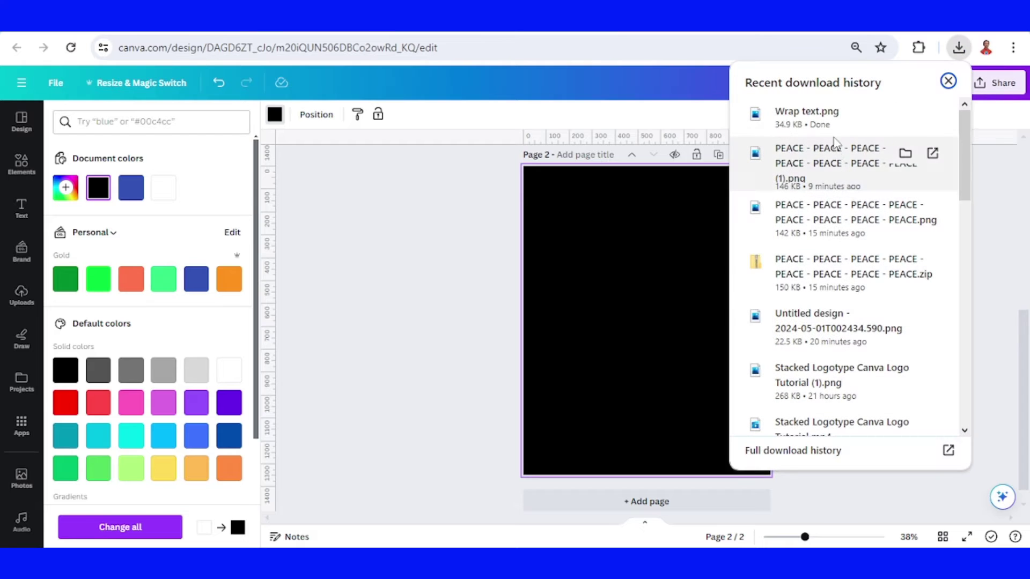
{"action": "left_click_drag", "start_coordinate": [804, 115], "coordinate": [652, 304]}
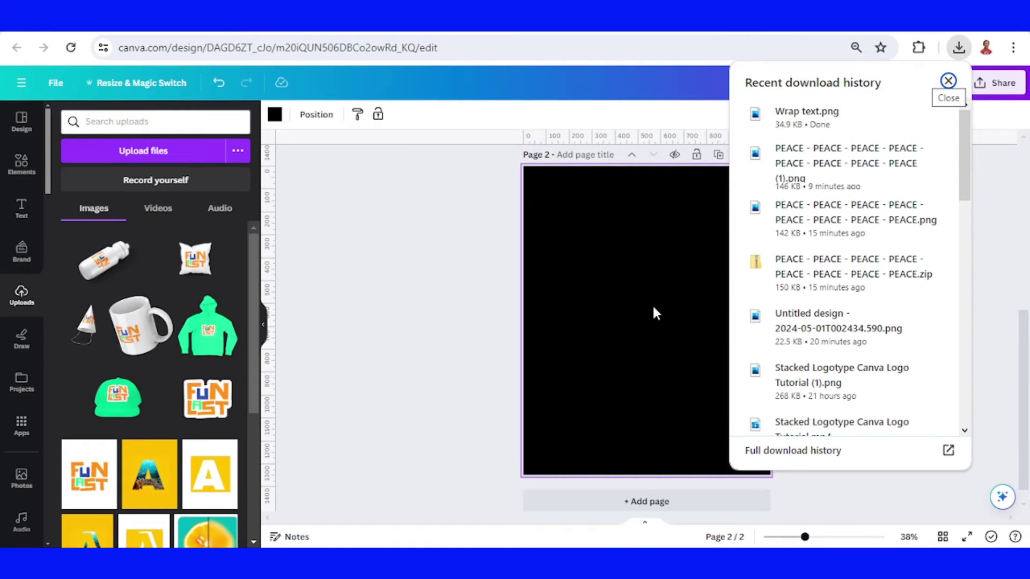
{"action": "left_click", "coordinate": [653, 307]}
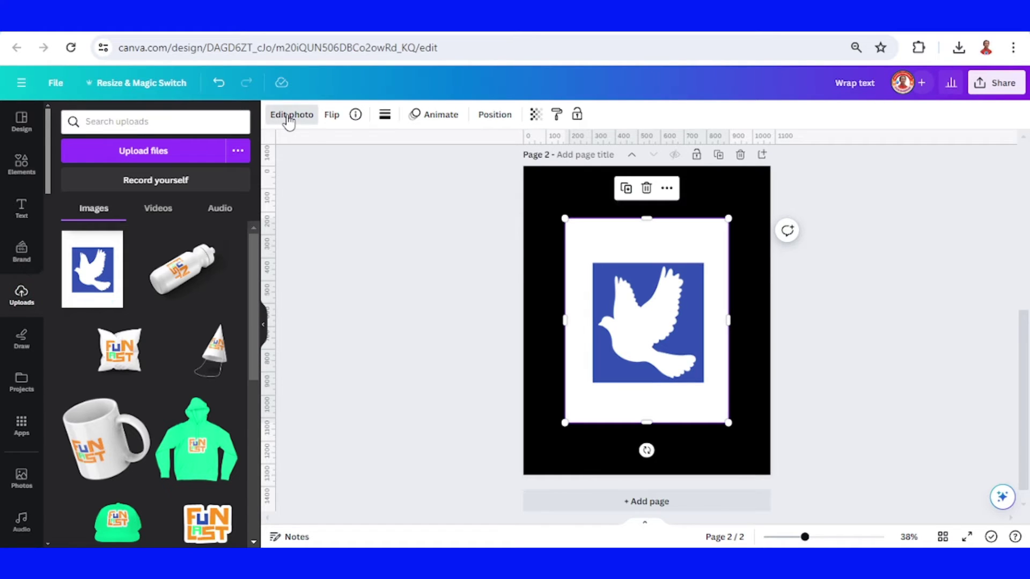
Step: Remove the background from the placed dove image and enlarge it to the full page width
{"action": "left_click", "coordinate": [289, 115]}
{"action": "left_click", "coordinate": [105, 220]}
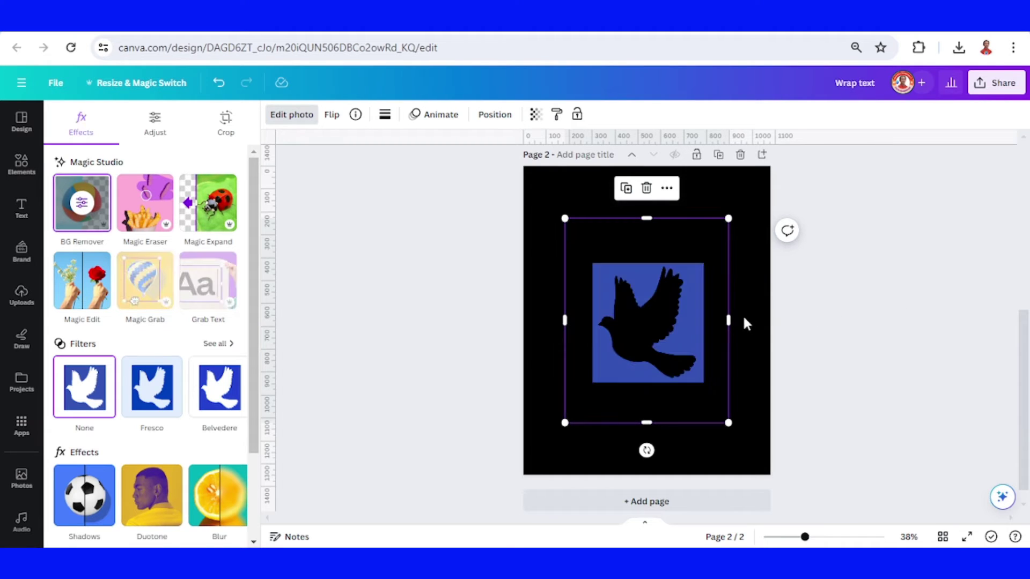
{"action": "left_click_drag", "start_coordinate": [565, 422], "coordinate": [522, 475]}
{"action": "left_click_drag", "start_coordinate": [746, 203], "coordinate": [772, 165]}
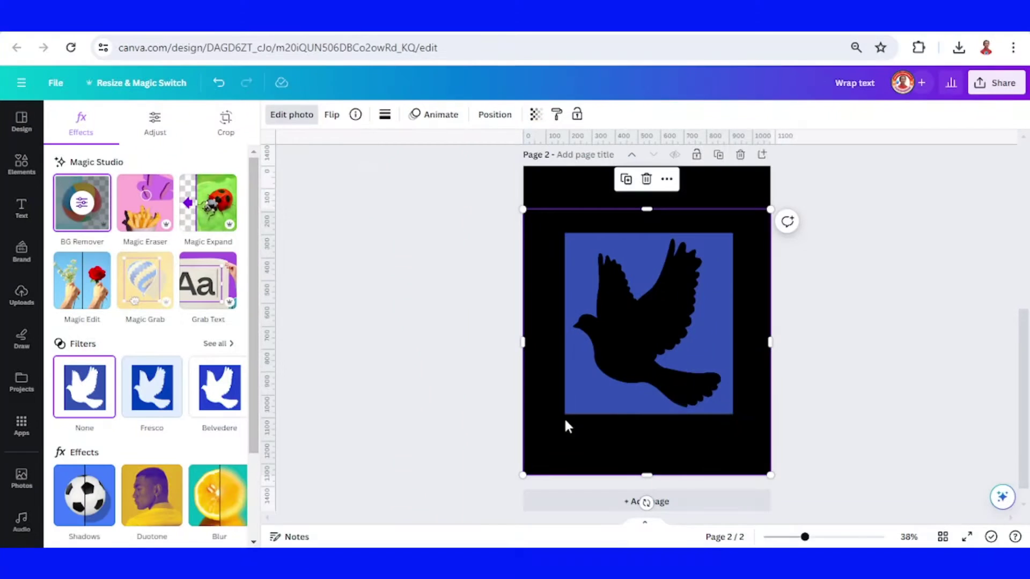
Step: Switch to Notepad and copy the selected peace quote
{"action": "key", "text": "alt+Tab"}
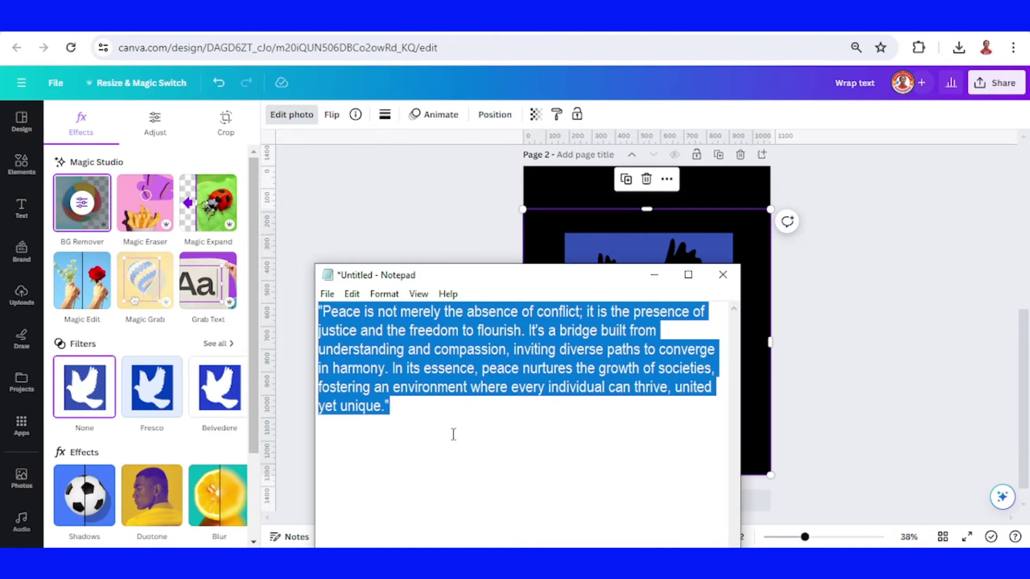
{"action": "right_click", "coordinate": [441, 360]}
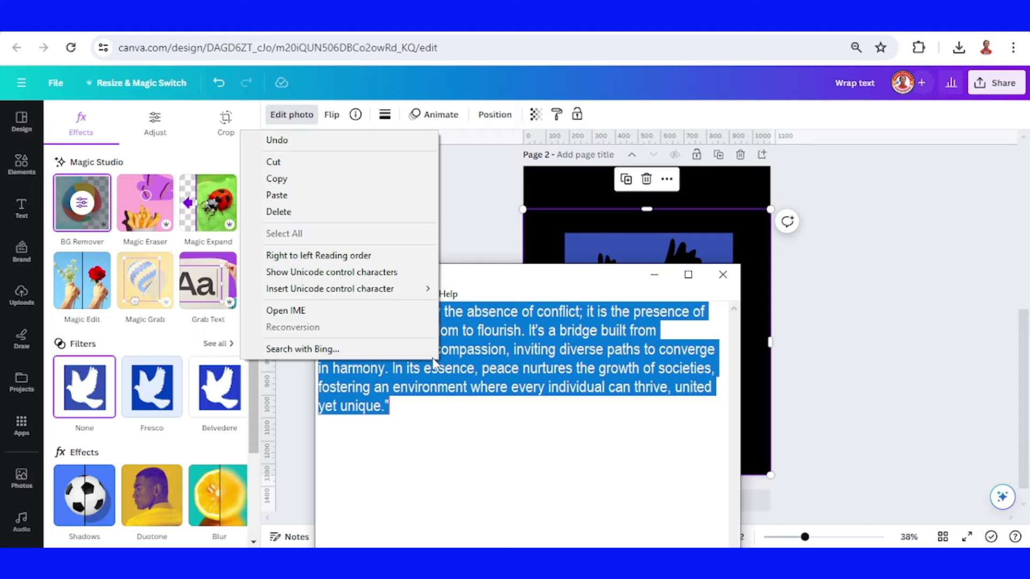
{"action": "left_click", "coordinate": [306, 180]}
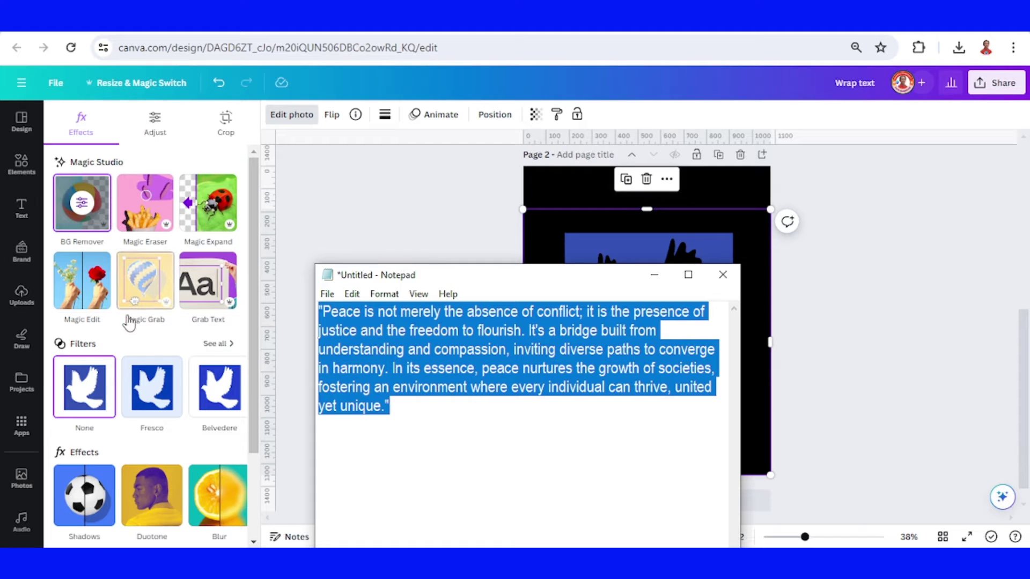
Step: Back in Canva, find and open the TypeGradient app and replace its main text with the copied peace quote
{"action": "left_click", "coordinate": [23, 427]}
{"action": "left_click", "coordinate": [23, 427]}
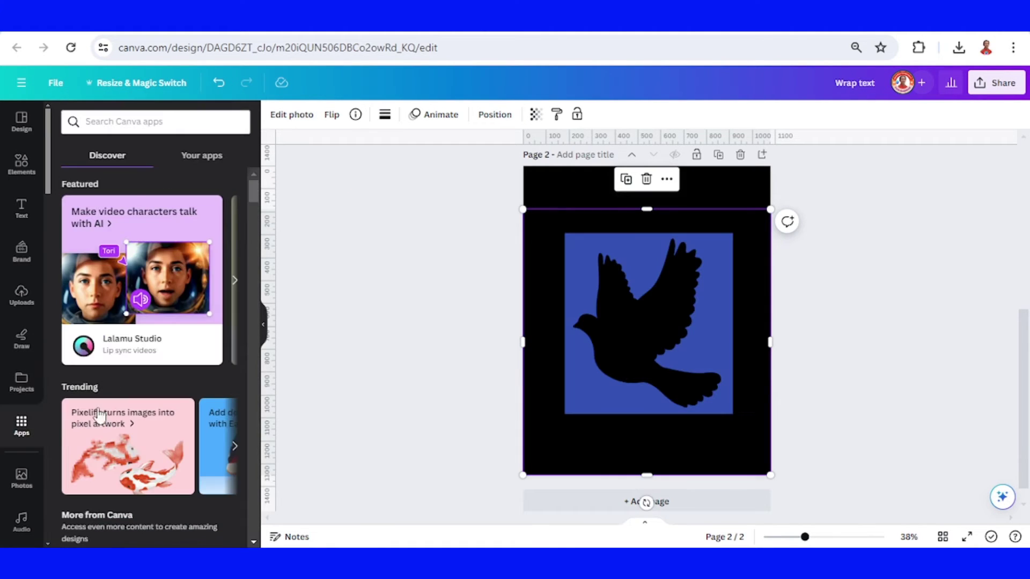
{"action": "type", "text": "type"}
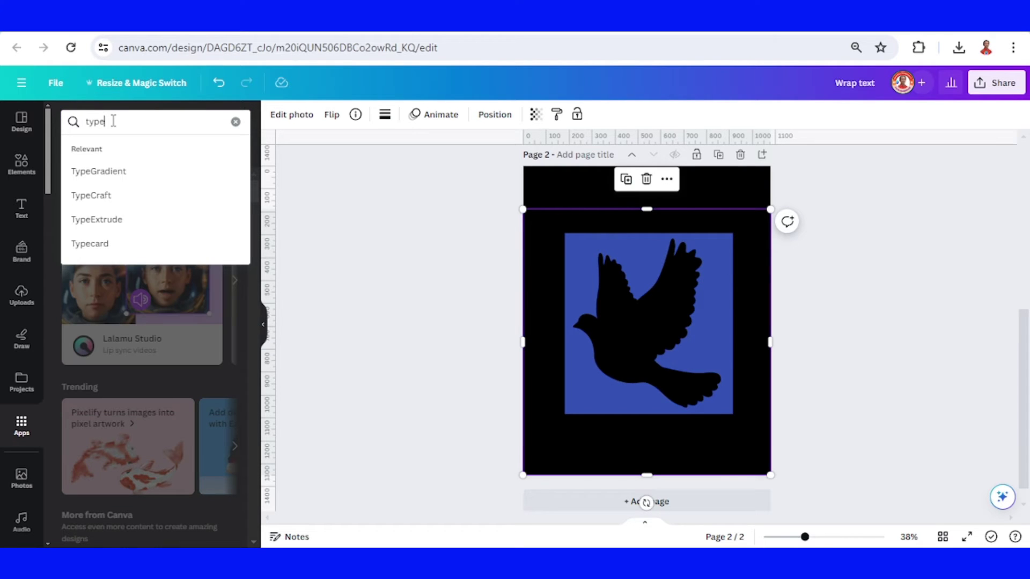
{"action": "left_click", "coordinate": [107, 172]}
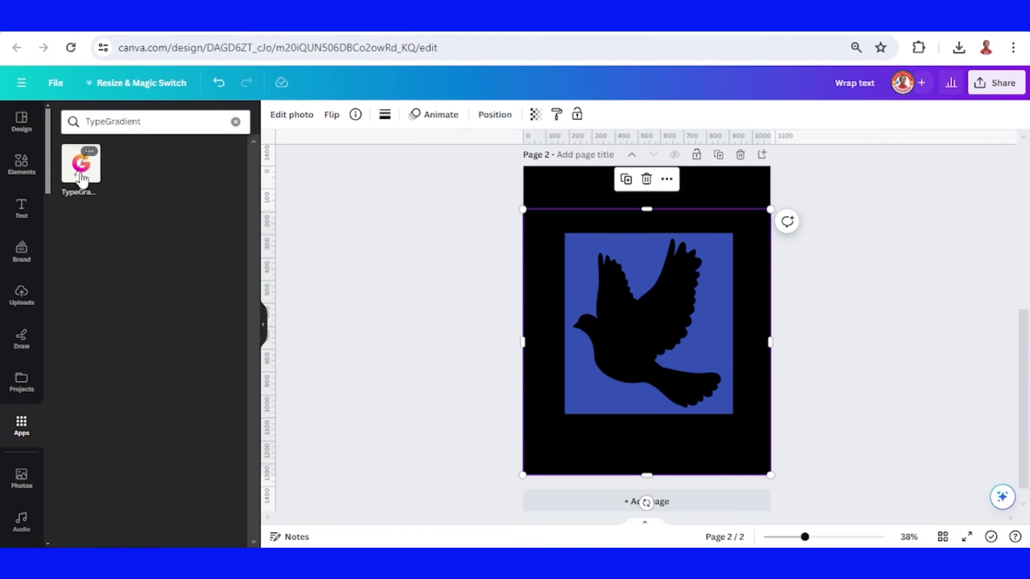
{"action": "left_click", "coordinate": [80, 169]}
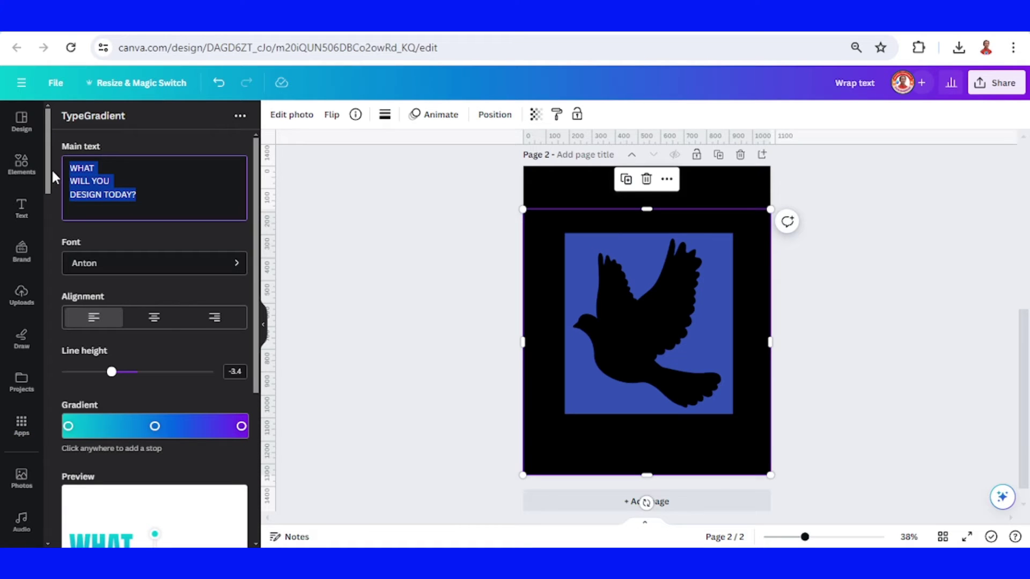
{"action": "key", "text": "ctrl+v"}
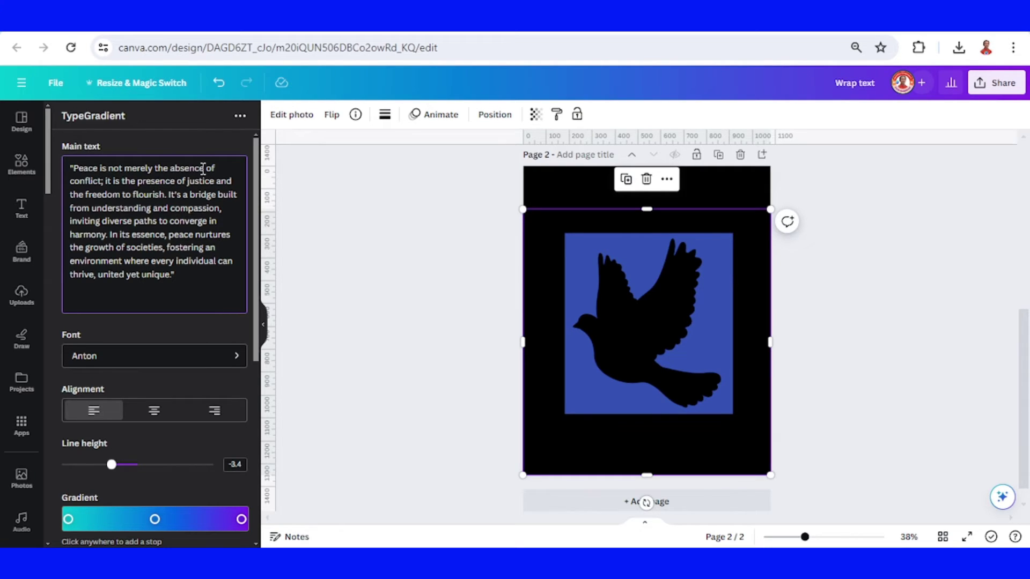
Step: Break the first half of the quote into short lines, ending at "merely the", "it is", "justice", "flourish." and "built from"
{"action": "left_click", "coordinate": [170, 168]}
{"action": "key", "text": "Return"}
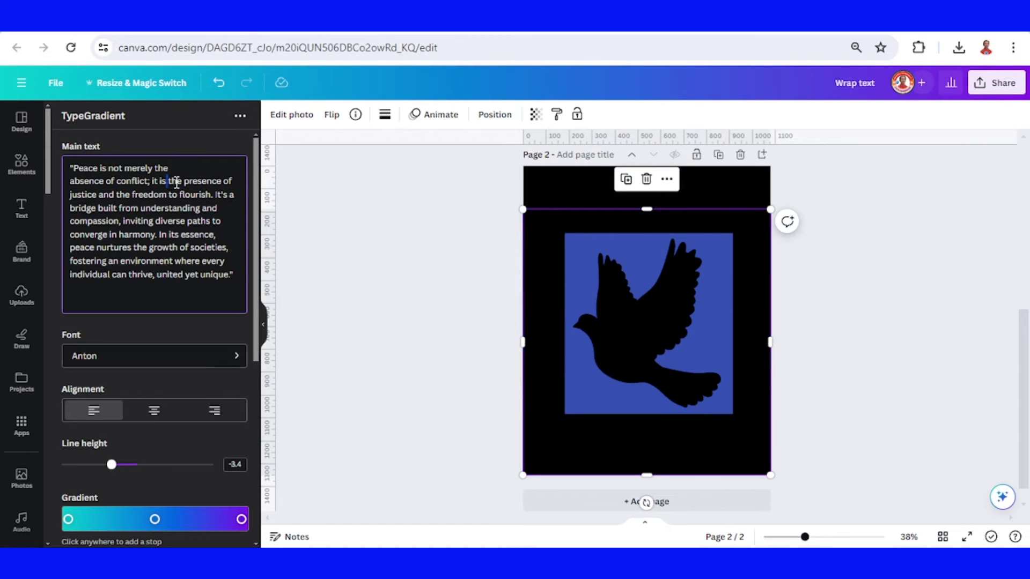
{"action": "key", "text": "Return"}
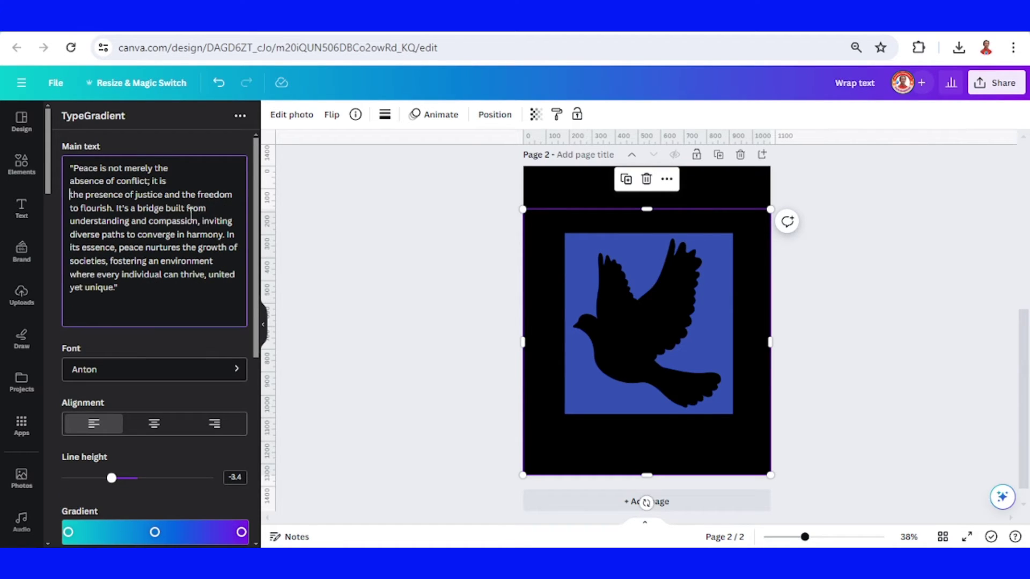
{"action": "left_click", "coordinate": [165, 194]}
{"action": "key", "text": "Return"}
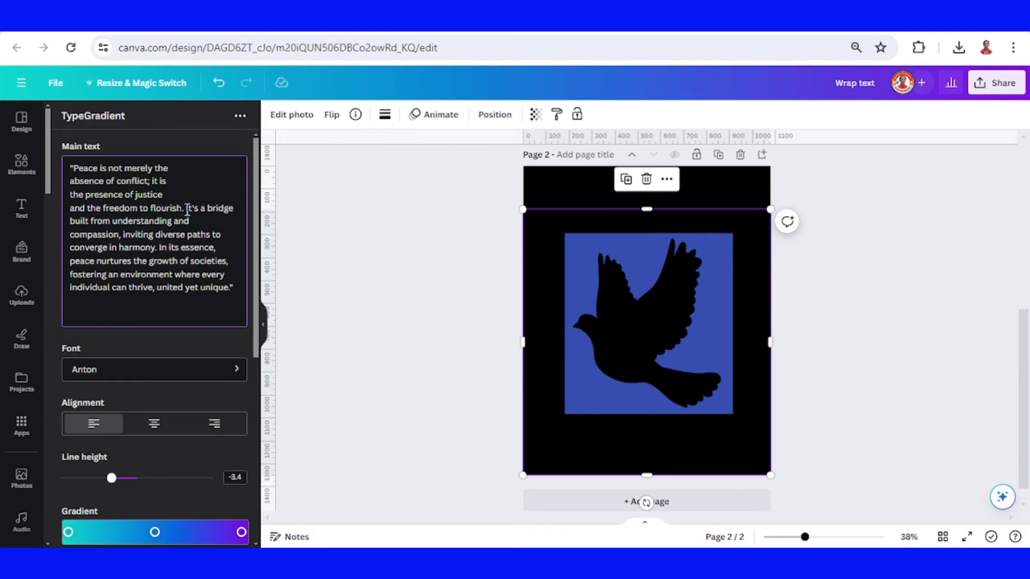
{"action": "key", "text": "Return"}
{"action": "left_click", "coordinate": [161, 221]}
{"action": "key", "text": "Return"}
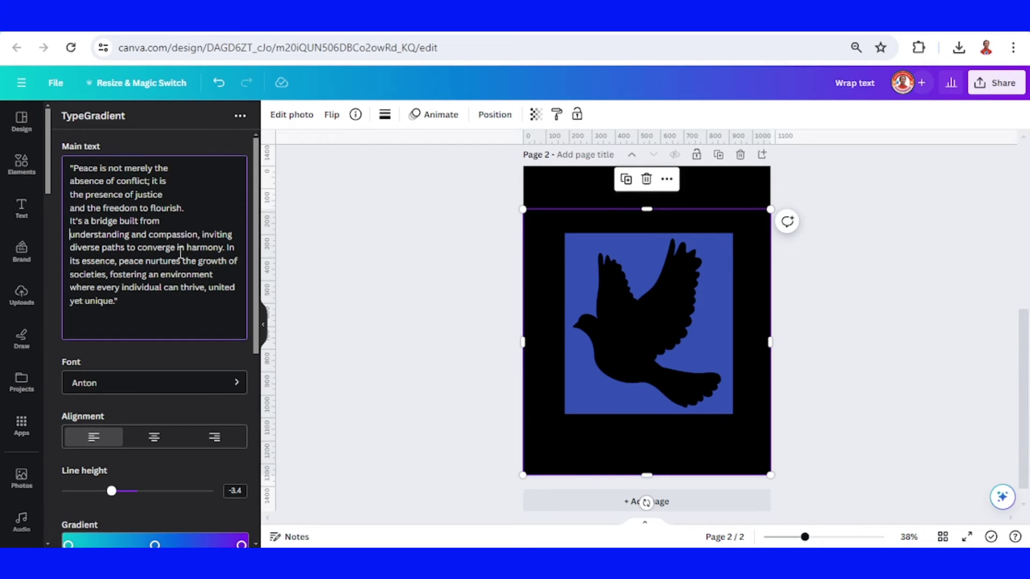
Step: Break the rest of the quote into short lines, from "understanding and compassion," down to a final line reading "united yet unique."
{"action": "left_click", "coordinate": [203, 234]}
{"action": "key", "text": "Return"}
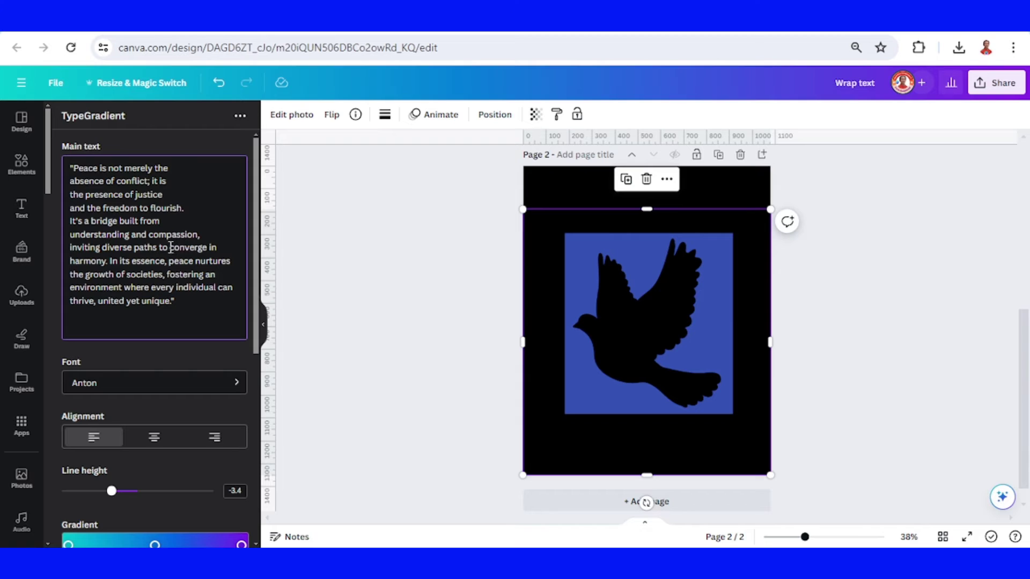
{"action": "left_click", "coordinate": [171, 247]}
{"action": "key", "text": "Return"}
{"action": "left_click", "coordinate": [182, 261]}
{"action": "key", "text": "Return"}
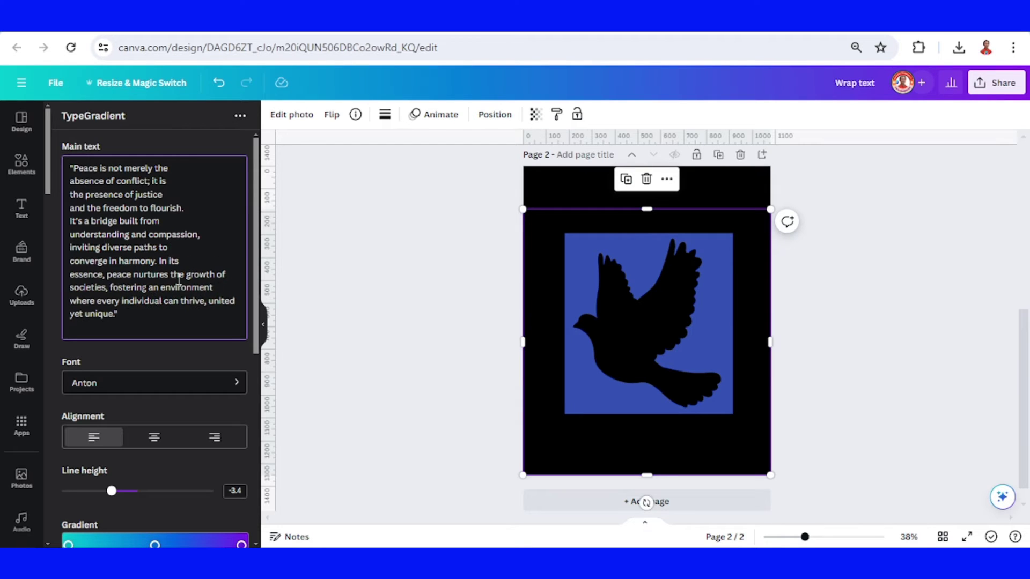
{"action": "key", "text": "Return"}
{"action": "key", "text": "Return"}
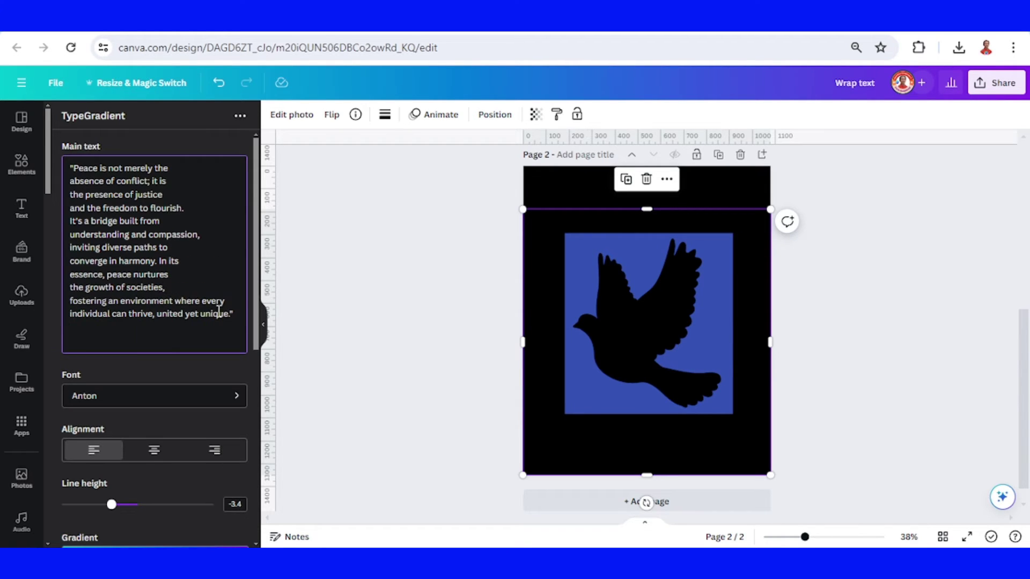
{"action": "key", "text": "Return"}
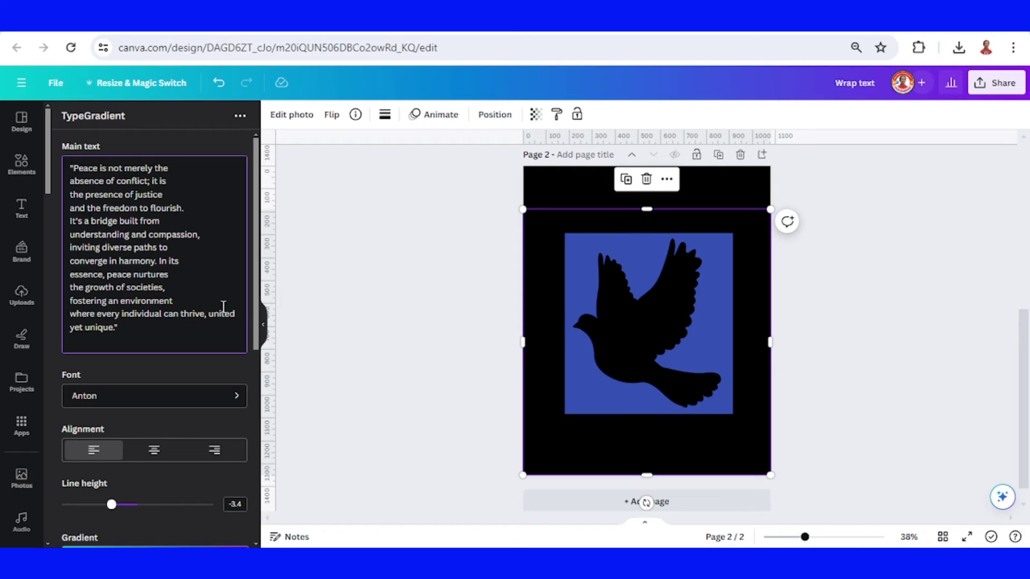
{"action": "key", "text": "Return"}
Step: Set the gradient text's font to Accidenz Grotesk and return to the text settings
{"action": "scroll", "coordinate": [214, 300], "scroll_direction": "down", "scroll_amount": 2}
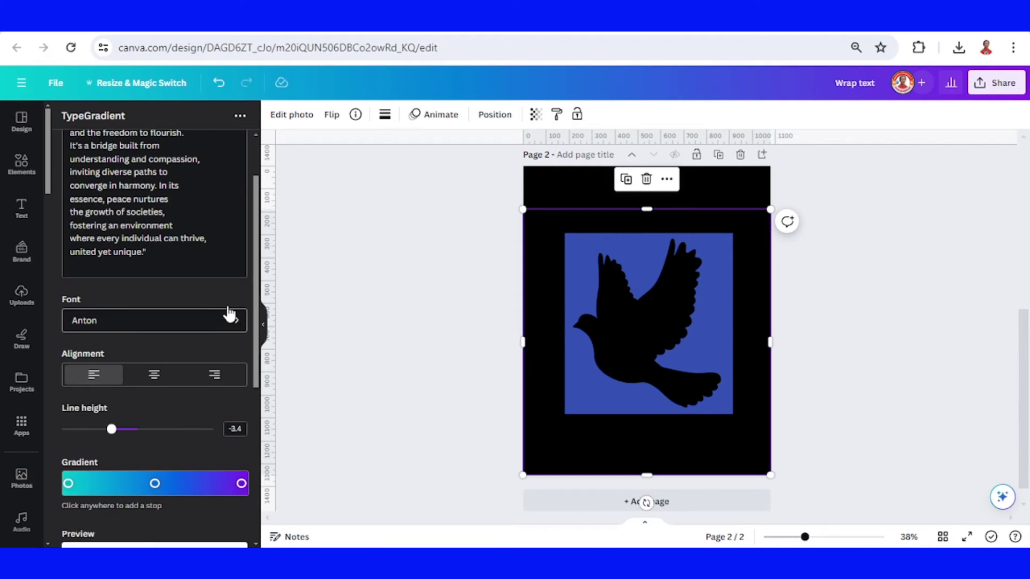
{"action": "left_click", "coordinate": [230, 316]}
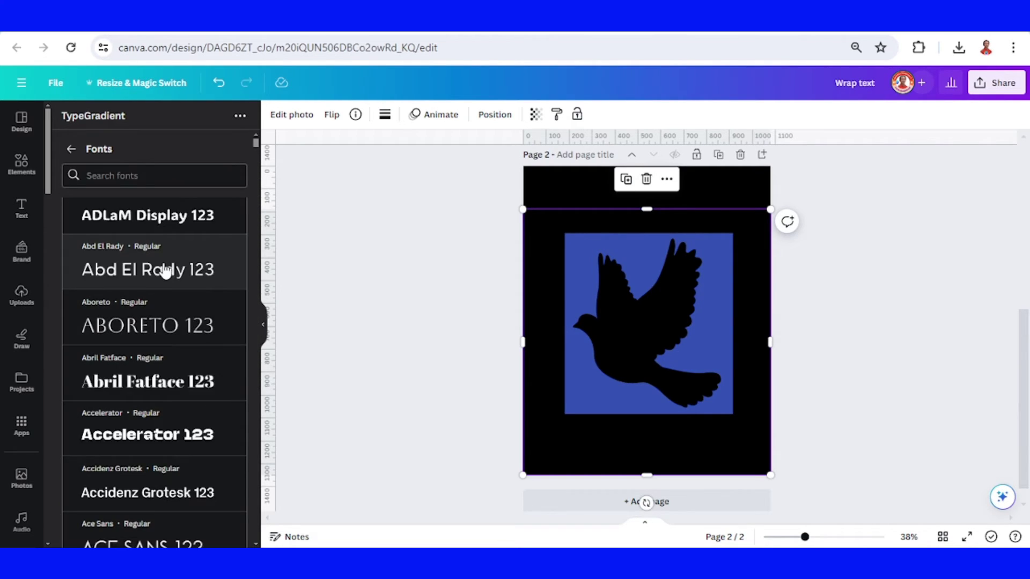
{"action": "scroll", "coordinate": [165, 276], "scroll_direction": "down", "scroll_amount": 3}
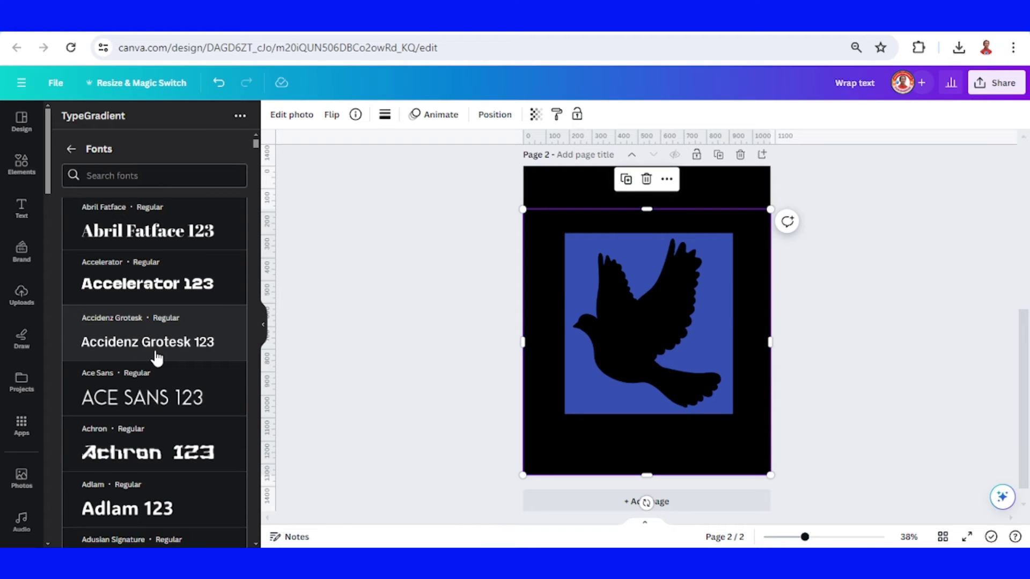
{"action": "left_click", "coordinate": [155, 353]}
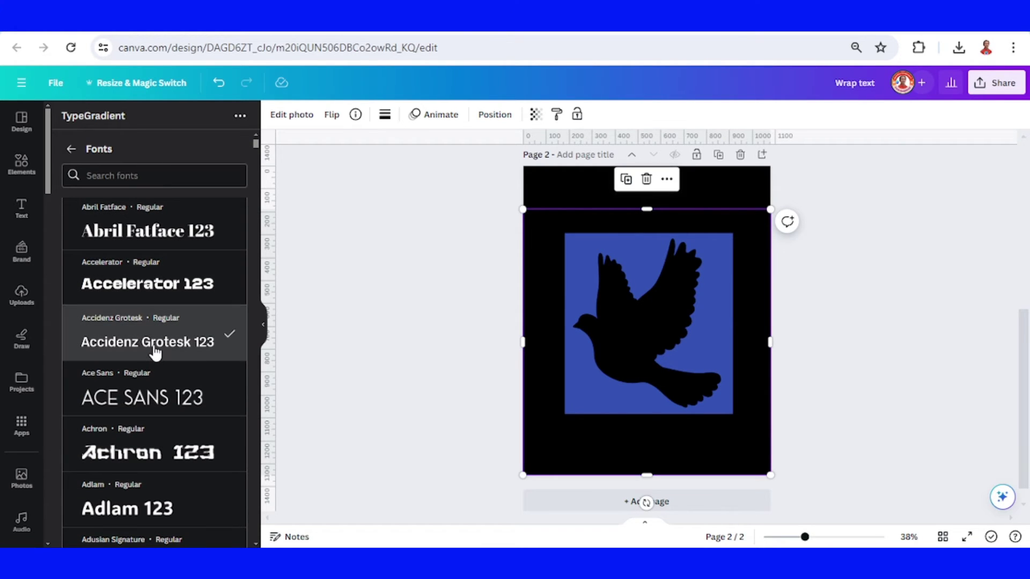
{"action": "left_click", "coordinate": [71, 149]}
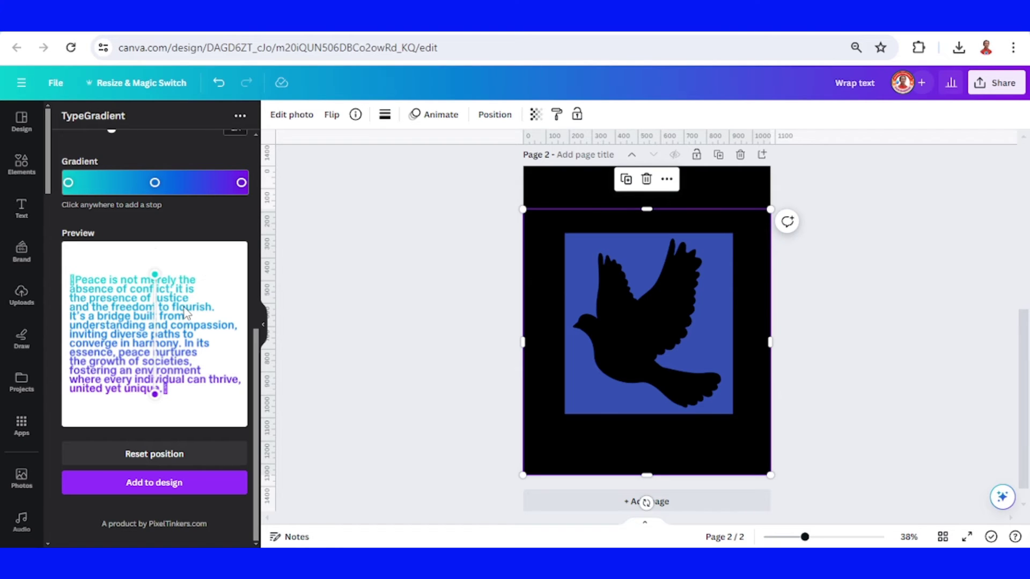
Step: Make the text gradient run from #ccc400 to #ef5626 with only two stops, removing the blue middle stop
{"action": "scroll", "coordinate": [185, 313], "scroll_direction": "up", "scroll_amount": 3}
{"action": "left_click", "coordinate": [68, 261]}
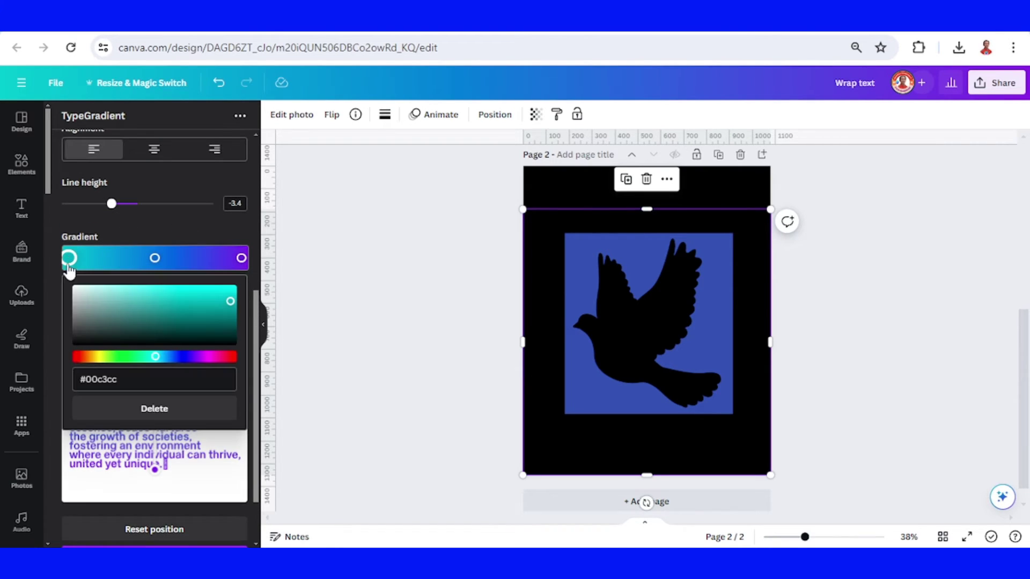
{"action": "left_click", "coordinate": [102, 356]}
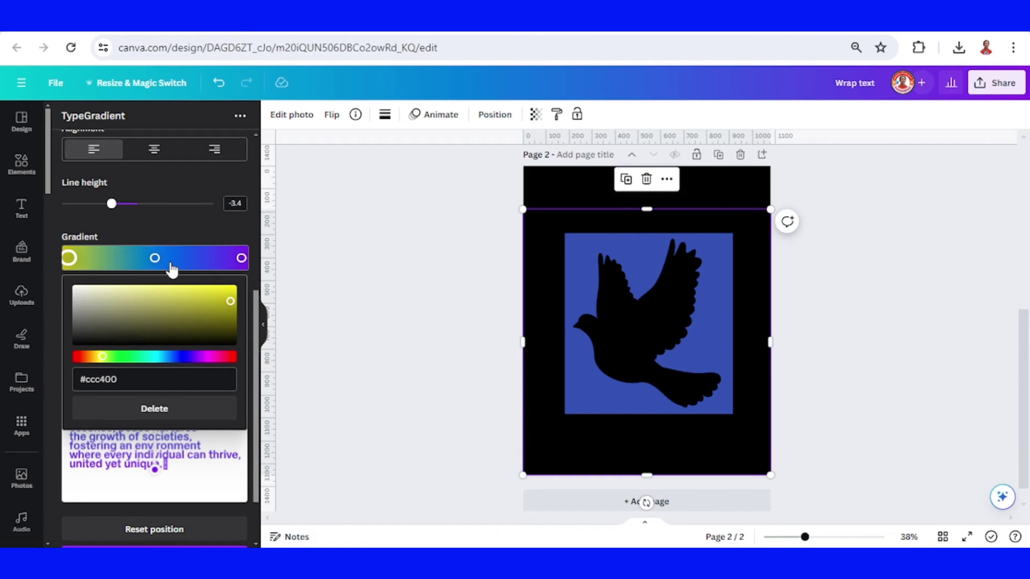
{"action": "left_click", "coordinate": [155, 259]}
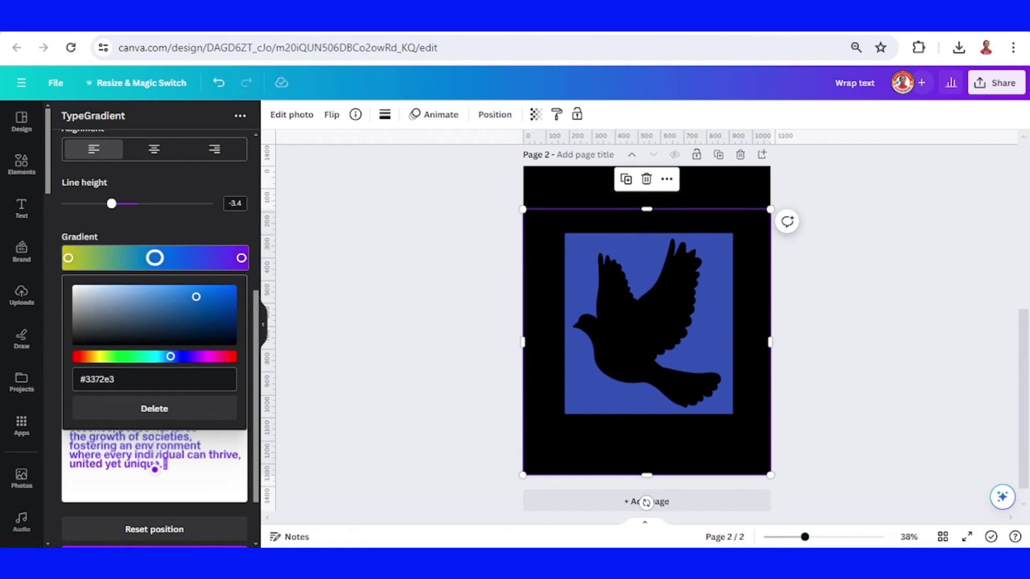
{"action": "left_click", "coordinate": [166, 412]}
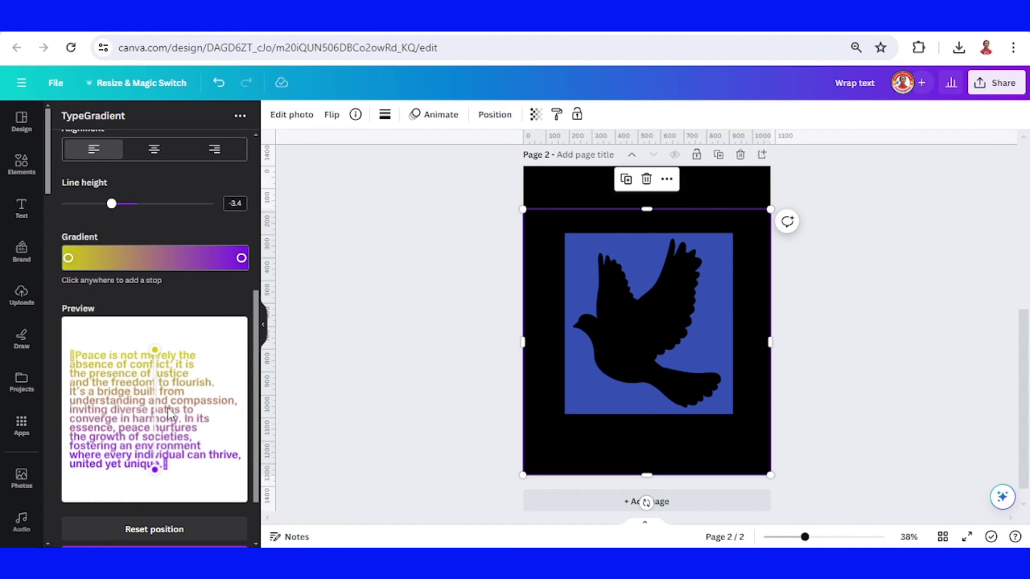
{"action": "left_click", "coordinate": [241, 258]}
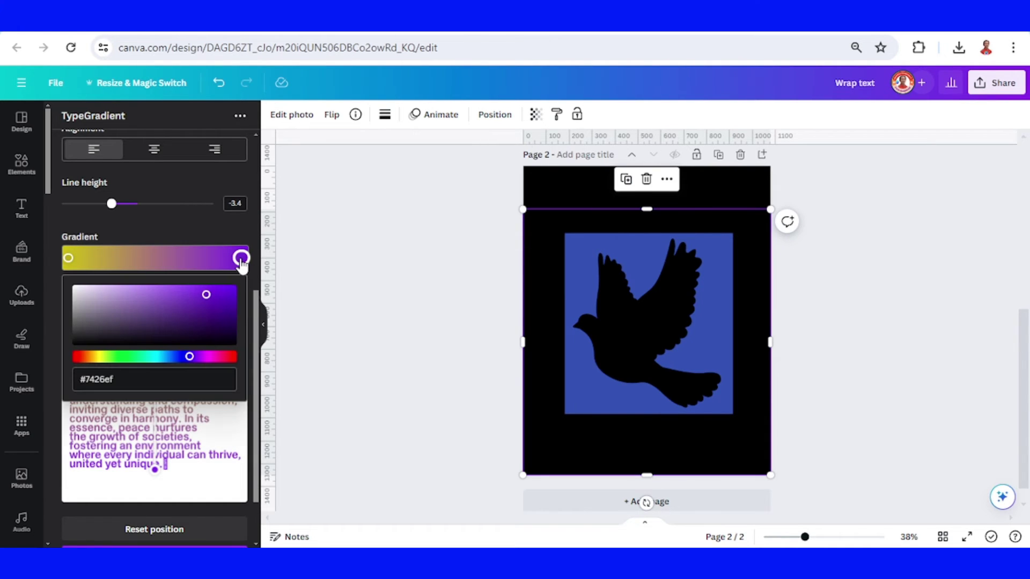
{"action": "left_click", "coordinate": [85, 356]}
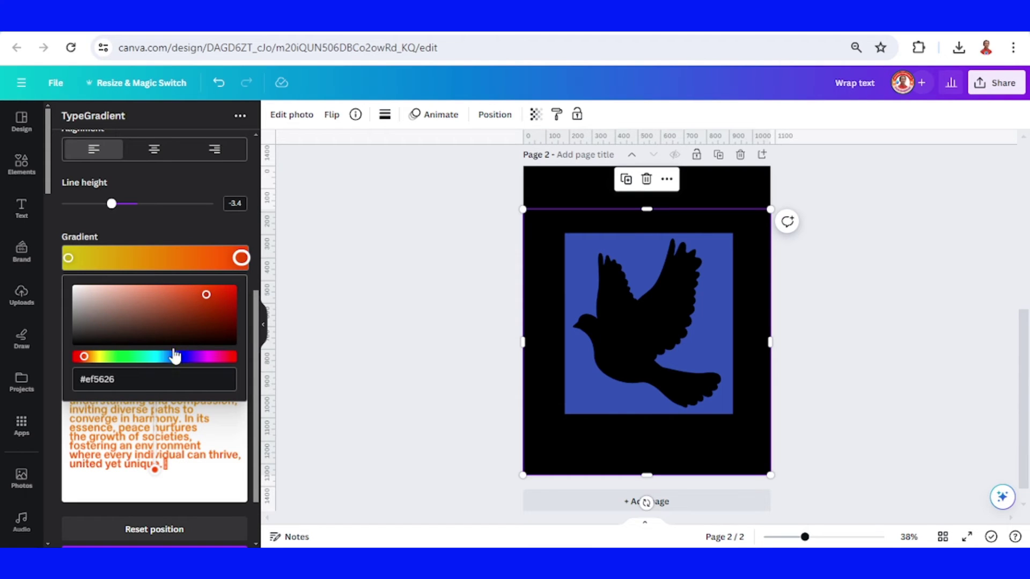
Step: Center-align the quote and add the gradient text to the design
{"action": "scroll", "coordinate": [248, 322], "scroll_direction": "up", "scroll_amount": 2}
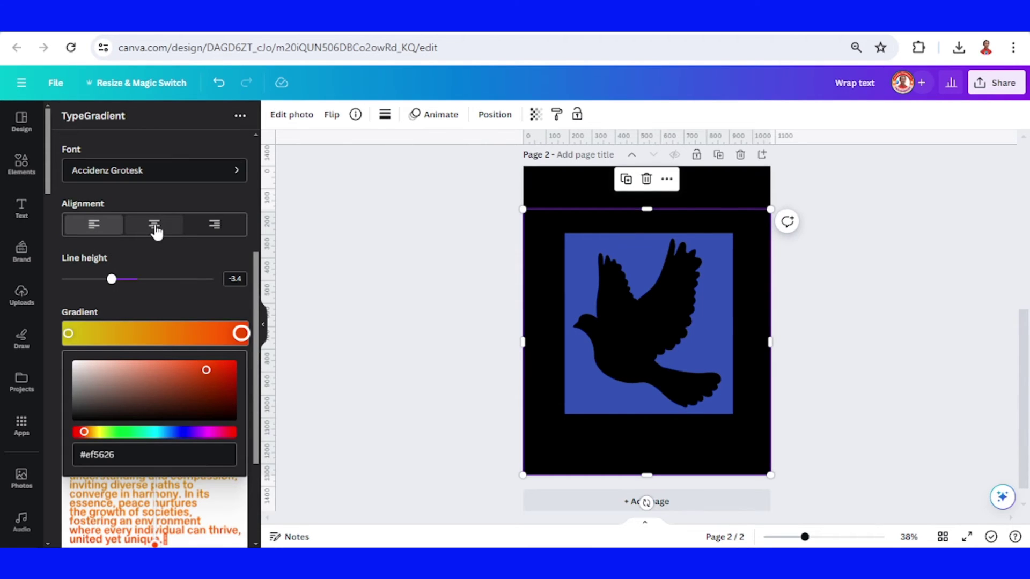
{"action": "left_click", "coordinate": [156, 232]}
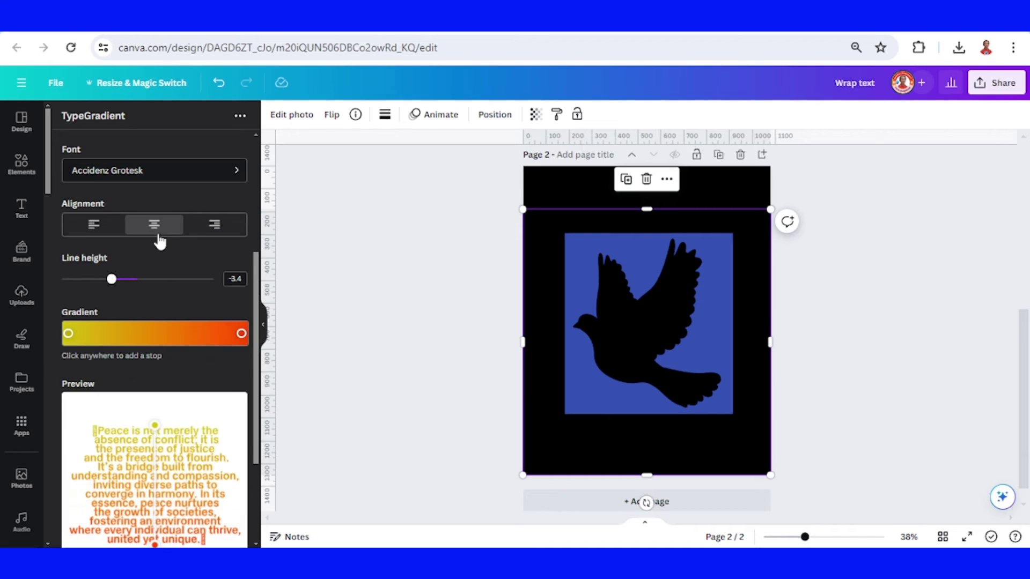
{"action": "scroll", "coordinate": [177, 364], "scroll_direction": "down", "scroll_amount": 3}
{"action": "scroll", "coordinate": [177, 365], "scroll_direction": "down", "scroll_amount": 1}
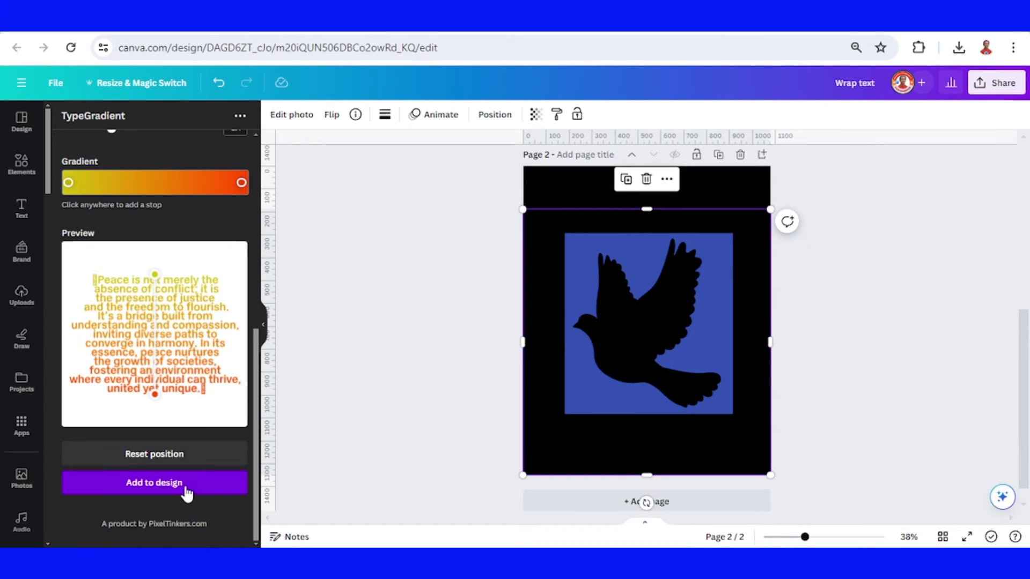
{"action": "left_click", "coordinate": [185, 485]}
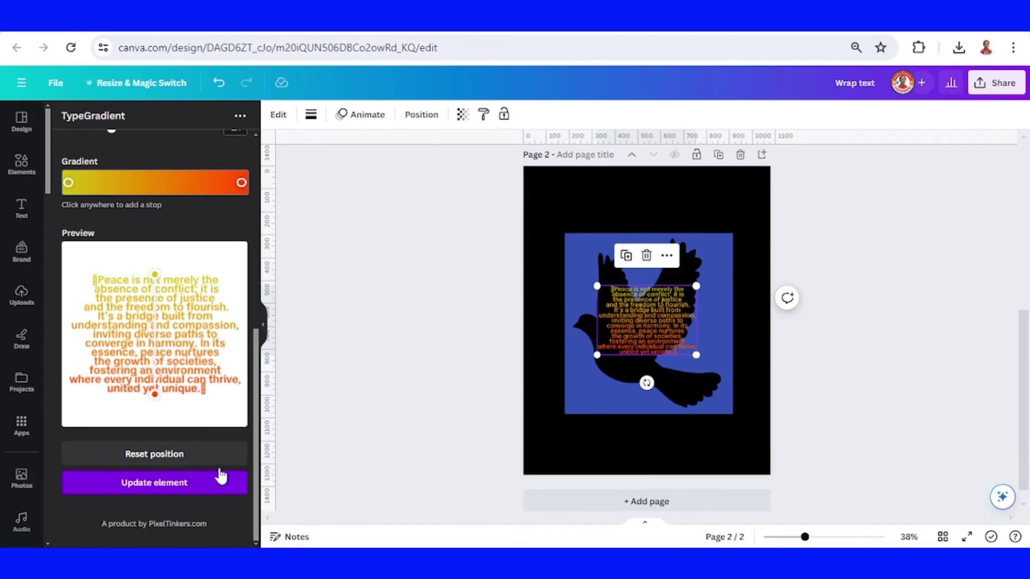
Step: Enlarge the gradient text to about the full page width over the dove and send it behind the dove image
{"action": "left_click_drag", "start_coordinate": [696, 355], "coordinate": [756, 418]}
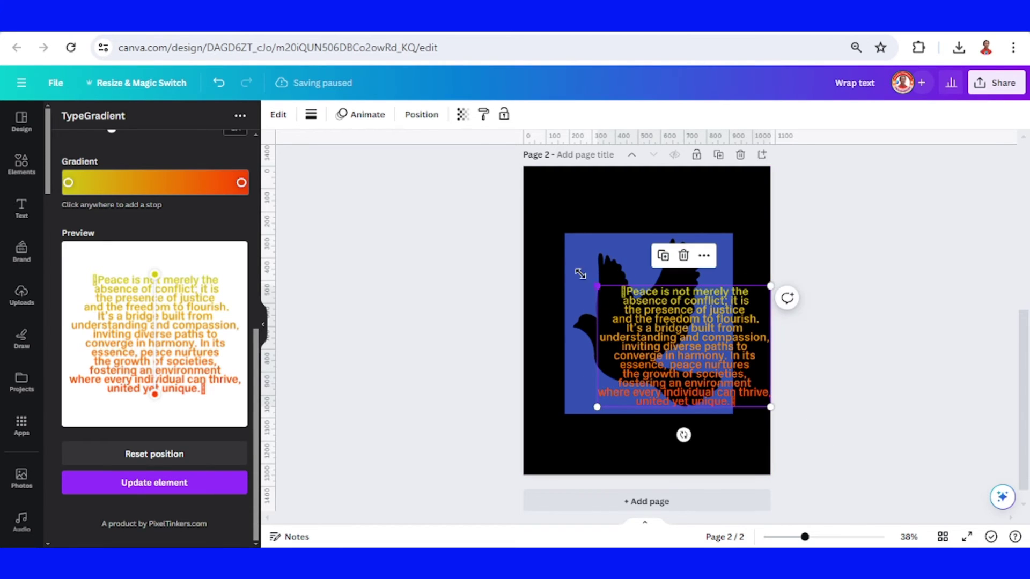
{"action": "left_click_drag", "start_coordinate": [596, 287], "coordinate": [533, 235]}
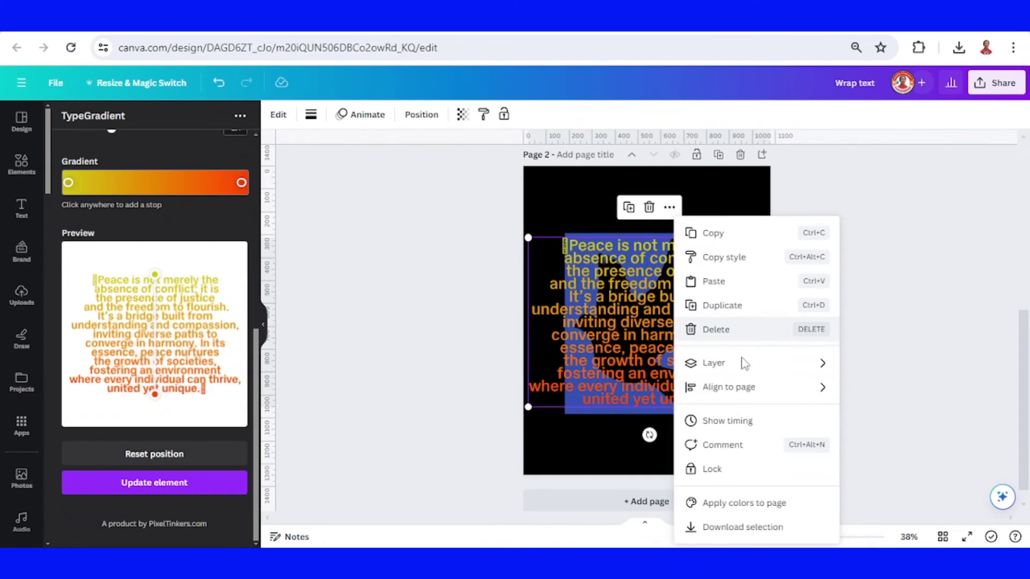
{"action": "mouse_move", "coordinate": [780, 374]}
{"action": "left_click", "coordinate": [901, 436]}
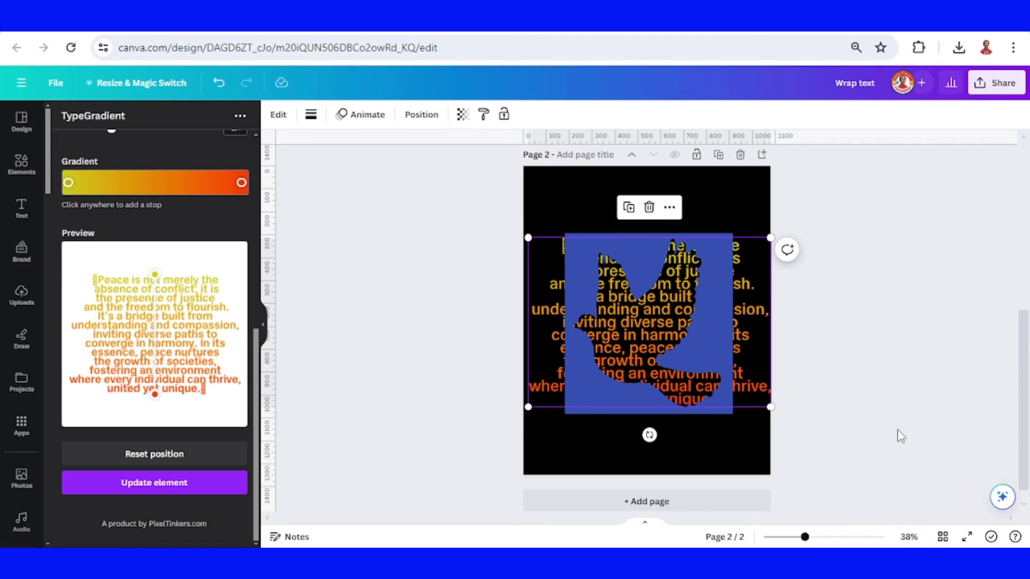
Step: Add a square shape and stretch it into a full-height blue strip covering the page's left margin up to the dove image
{"action": "left_click", "coordinate": [20, 163]}
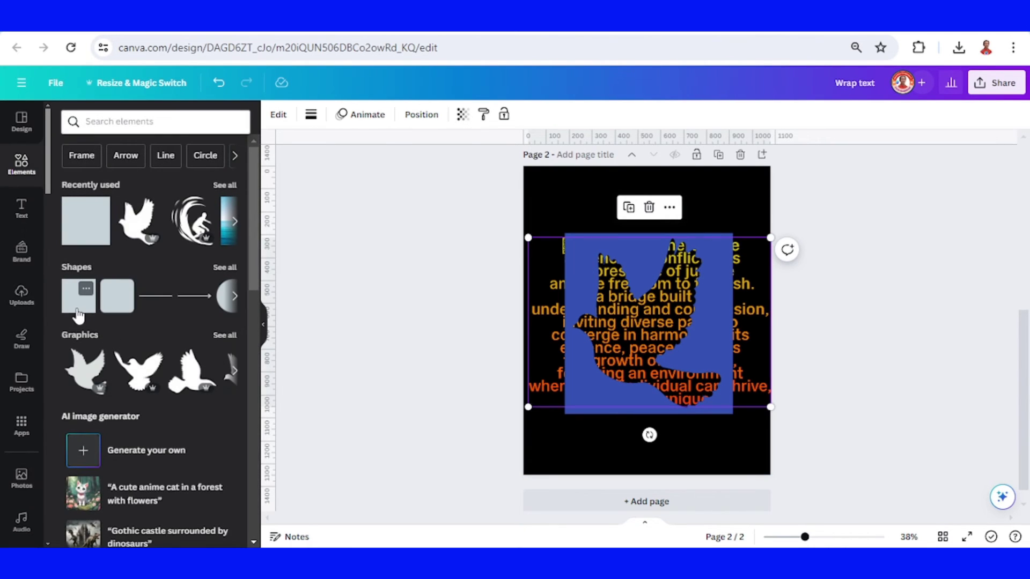
{"action": "left_click", "coordinate": [77, 300]}
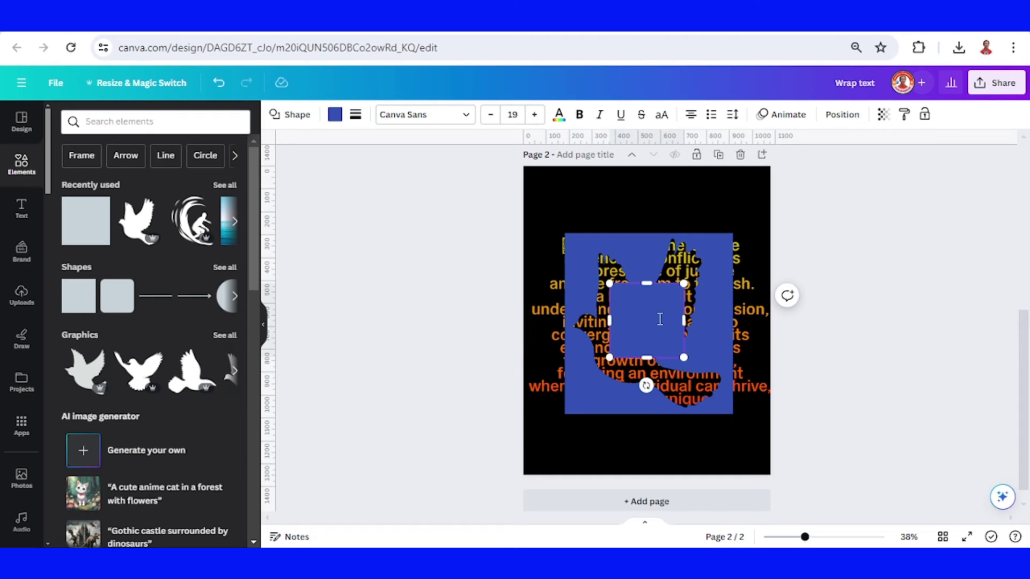
{"action": "left_click_drag", "start_coordinate": [641, 292], "coordinate": [535, 184]}
{"action": "left_click_drag", "start_coordinate": [529, 246], "coordinate": [530, 489]}
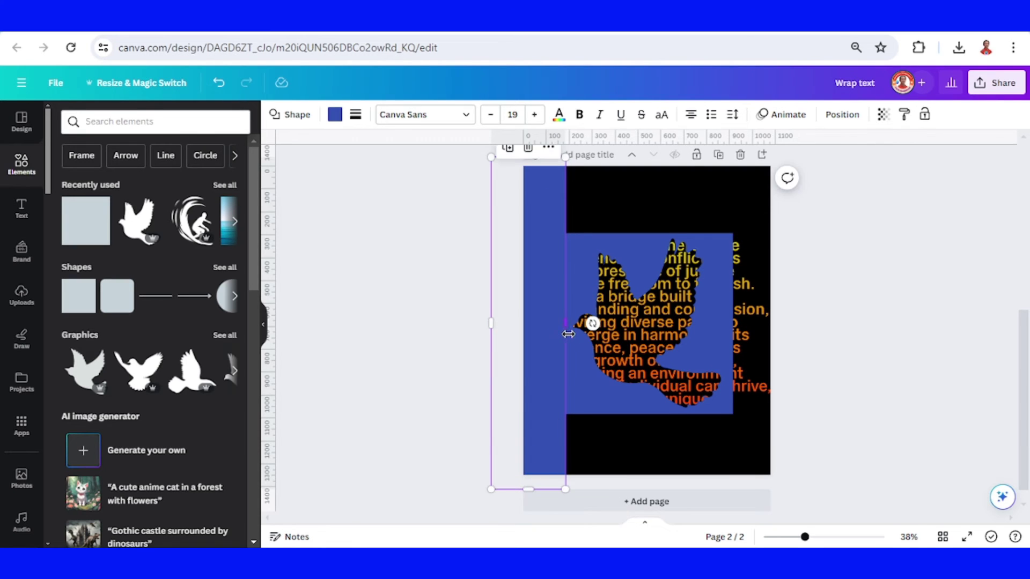
{"action": "left_click_drag", "start_coordinate": [569, 334], "coordinate": [570, 333]}
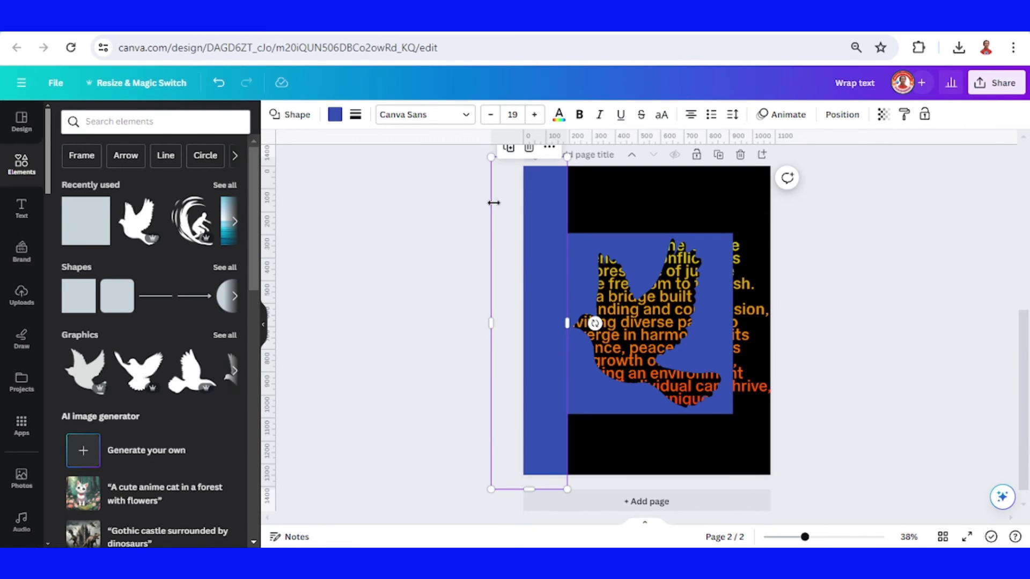
Step: Cover the remaining black areas along the page's right, top and bottom edges with copies of the blue rectangle
{"action": "left_click", "coordinate": [506, 149]}
{"action": "left_click_drag", "start_coordinate": [570, 290], "coordinate": [761, 260]}
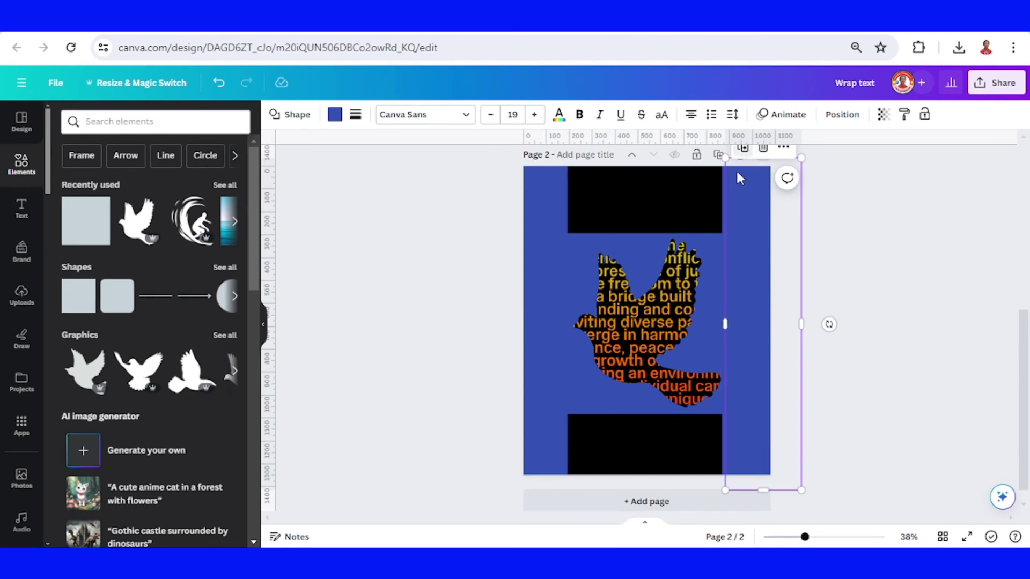
{"action": "left_click_drag", "start_coordinate": [725, 324], "coordinate": [528, 324]}
{"action": "left_click_drag", "start_coordinate": [665, 490], "coordinate": [717, 459]}
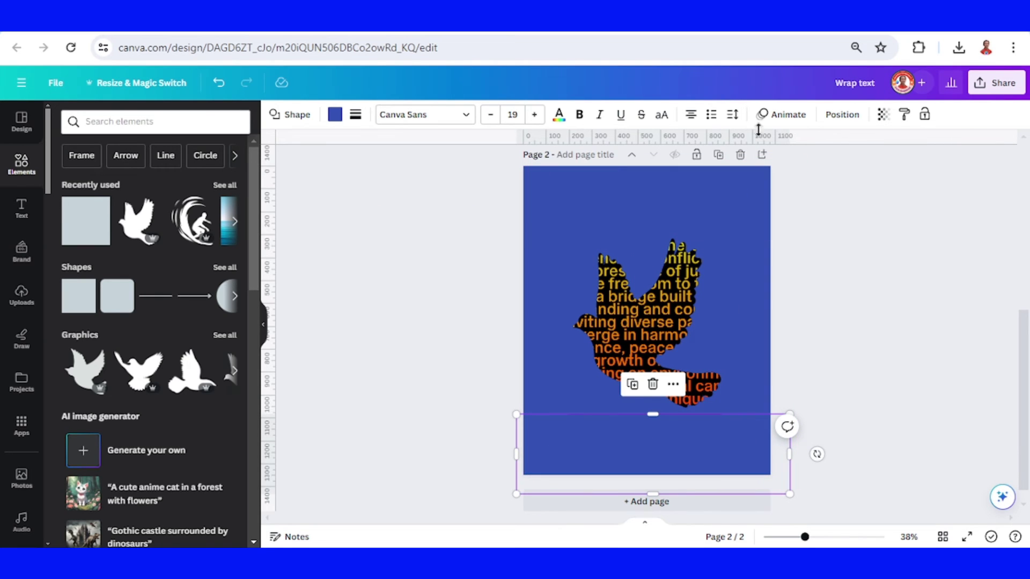
Step: Change the black background of page 2 to the same blue as the rectangles around the dove
{"action": "left_click", "coordinate": [842, 115]}
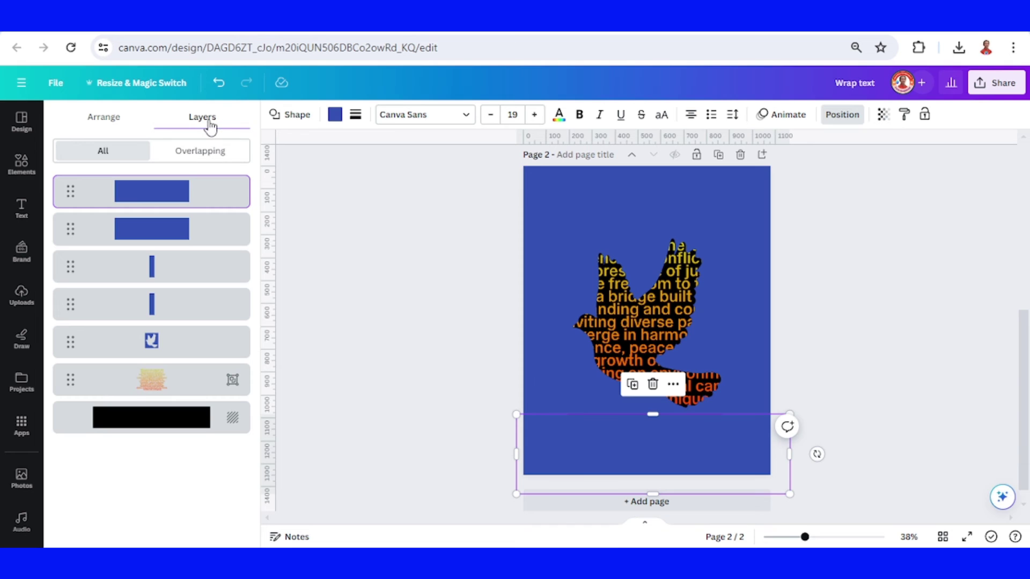
{"action": "left_click", "coordinate": [184, 424]}
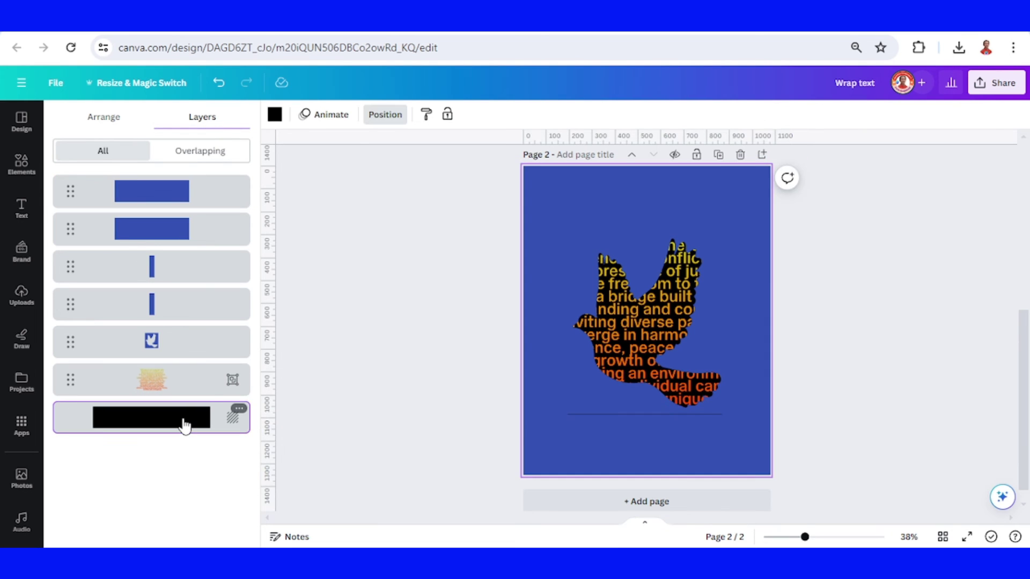
{"action": "left_click", "coordinate": [276, 115]}
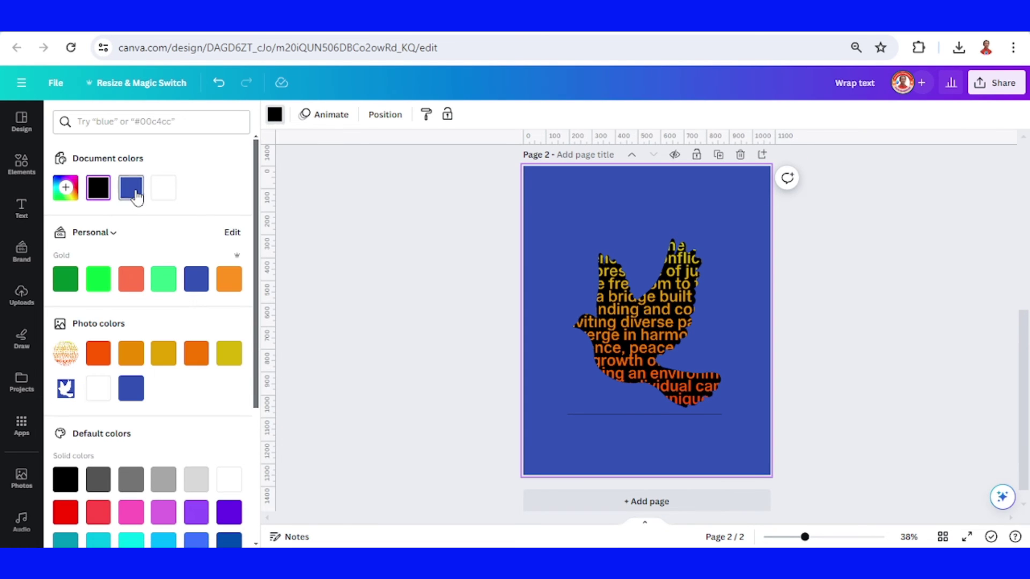
{"action": "left_click", "coordinate": [134, 190]}
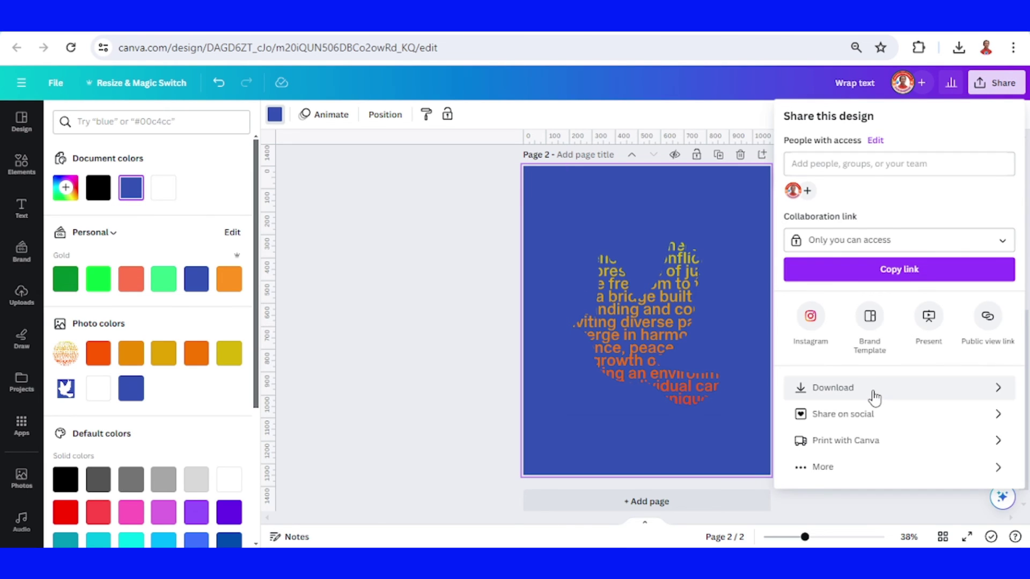
Step: Download only page 2 of the design as a PNG
{"action": "left_click", "coordinate": [874, 396]}
{"action": "left_click", "coordinate": [1002, 305]}
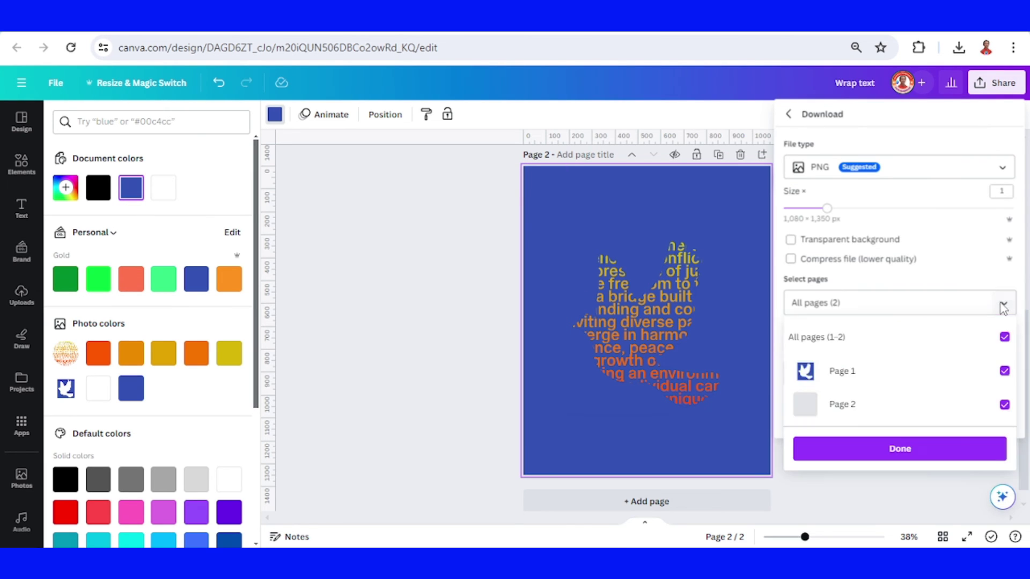
{"action": "left_click", "coordinate": [967, 377]}
{"action": "left_click", "coordinate": [949, 450]}
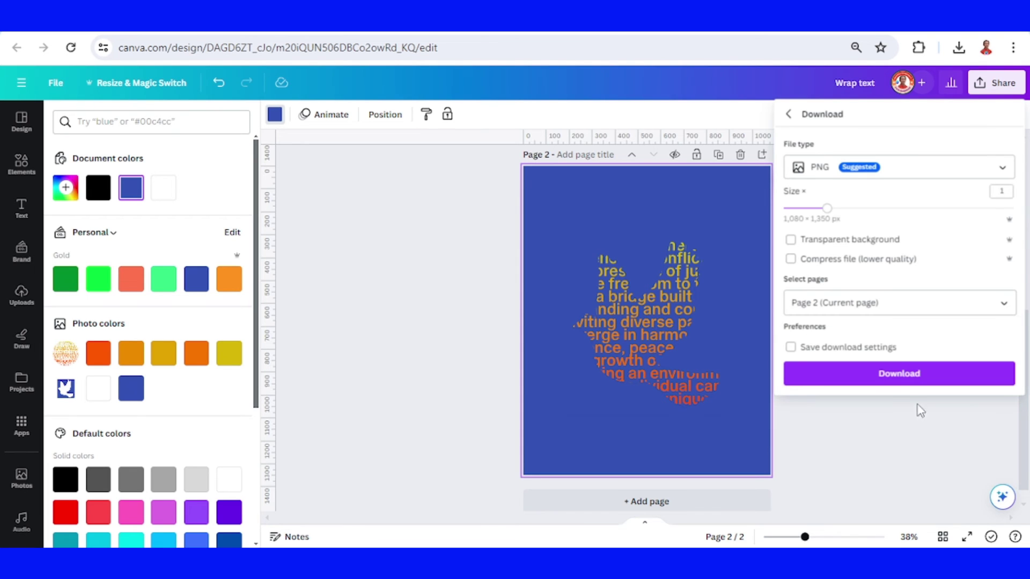
{"action": "left_click", "coordinate": [898, 376]}
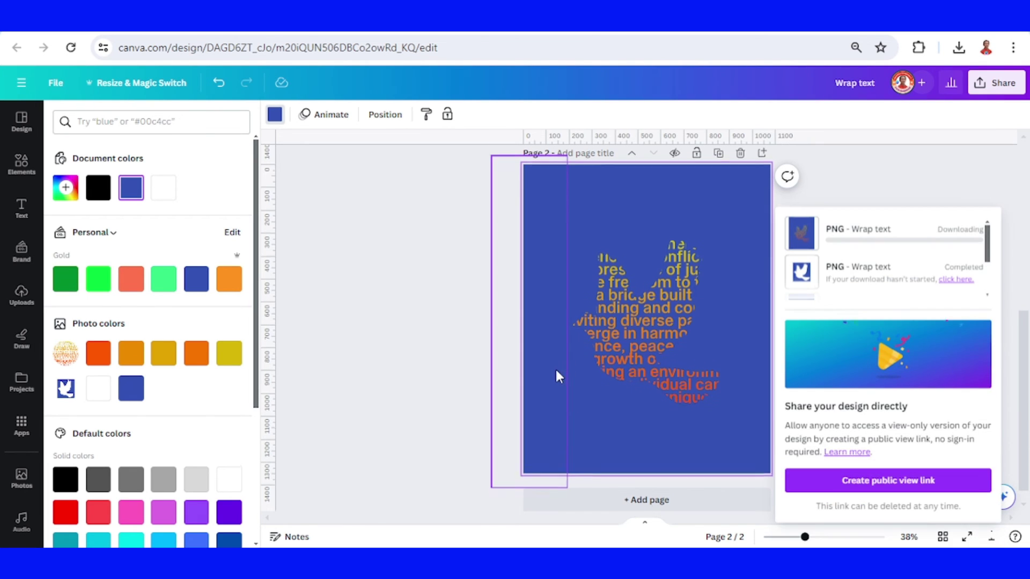
Step: Add a new page after page 2 and set its background to white
{"action": "scroll", "coordinate": [600, 440], "scroll_direction": "down", "scroll_amount": 1}
{"action": "left_click", "coordinate": [648, 498]}
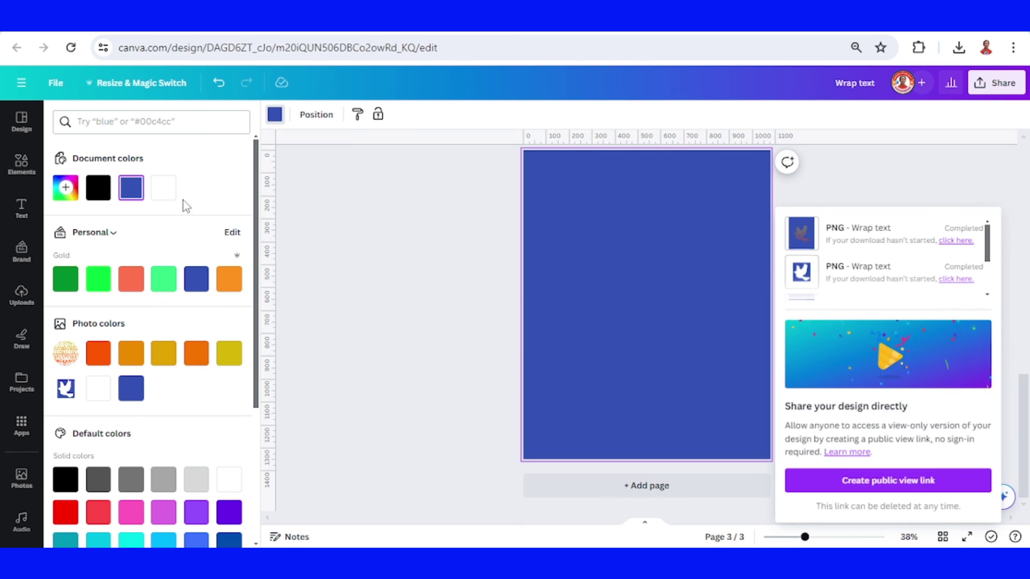
{"action": "left_click", "coordinate": [164, 188]}
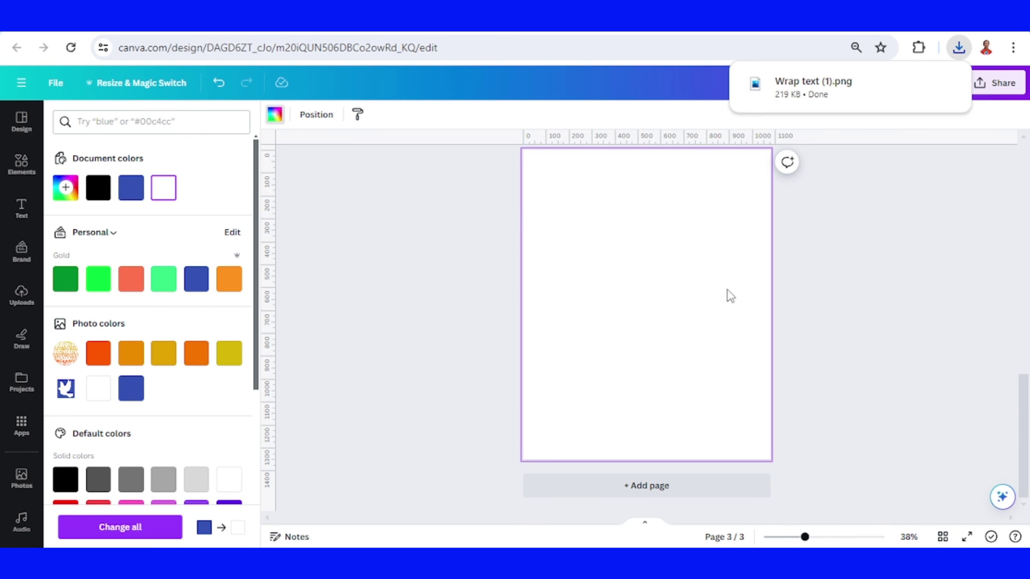
Step: Place the downloaded Wrap text (1).png on the new page and remove its blue background with BG Remover
{"action": "left_click_drag", "start_coordinate": [850, 92], "coordinate": [680, 299]}
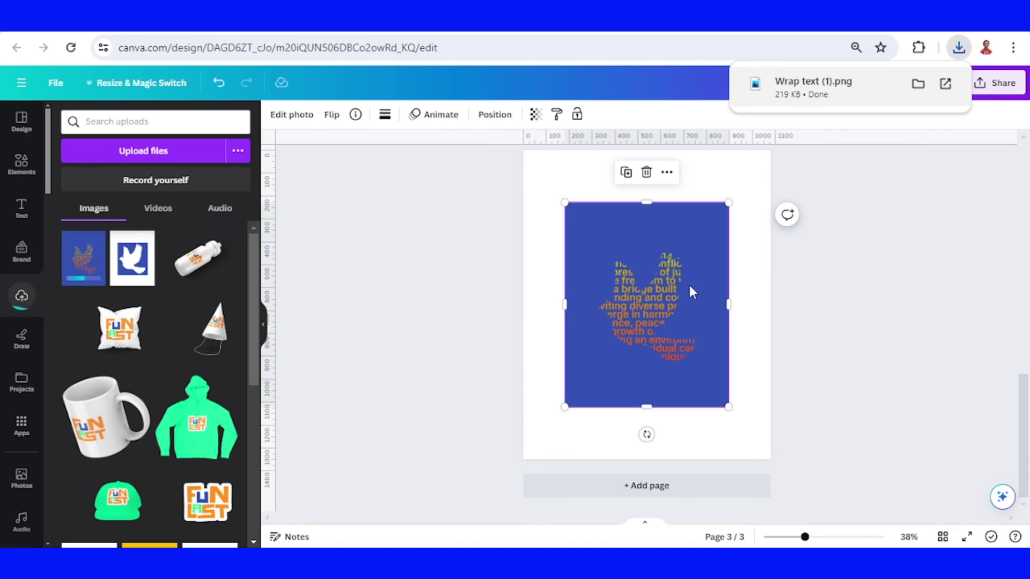
{"action": "left_click", "coordinate": [291, 116]}
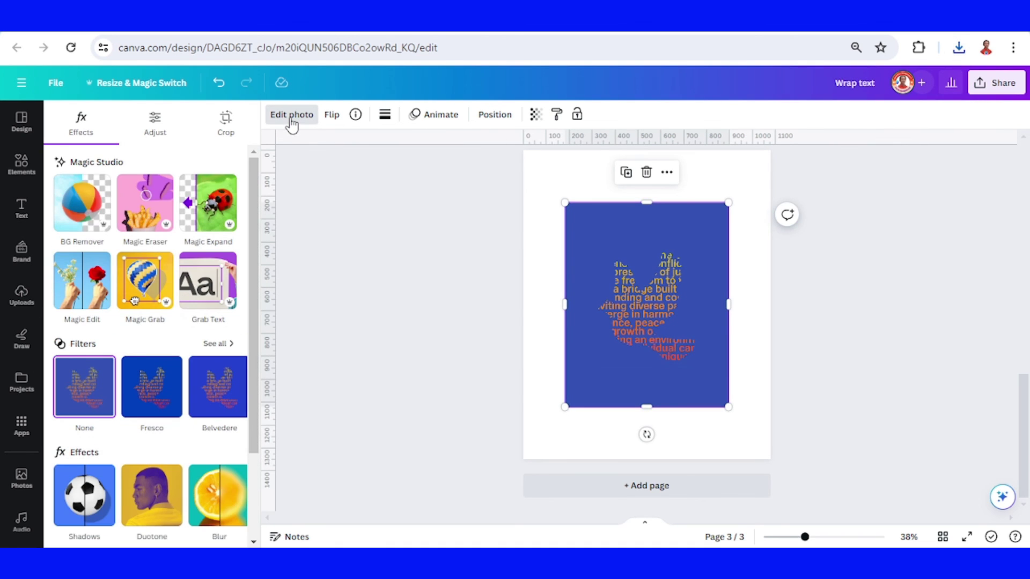
{"action": "left_click", "coordinate": [82, 203]}
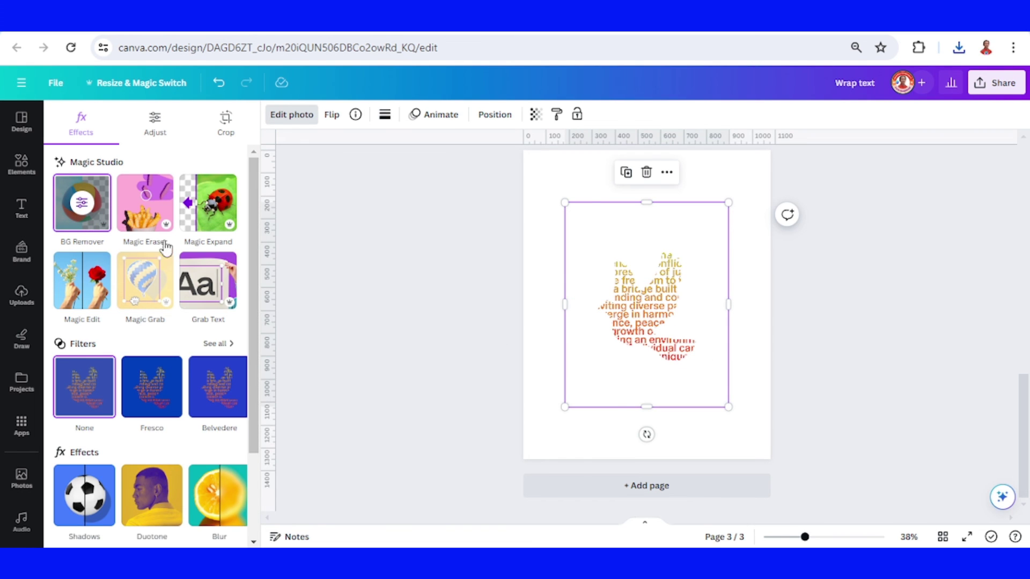
Step: Search the graphics for "leaves" and add the bright green leafy branch to the page
{"action": "left_click", "coordinate": [22, 164]}
{"action": "type", "text": "leaf"}
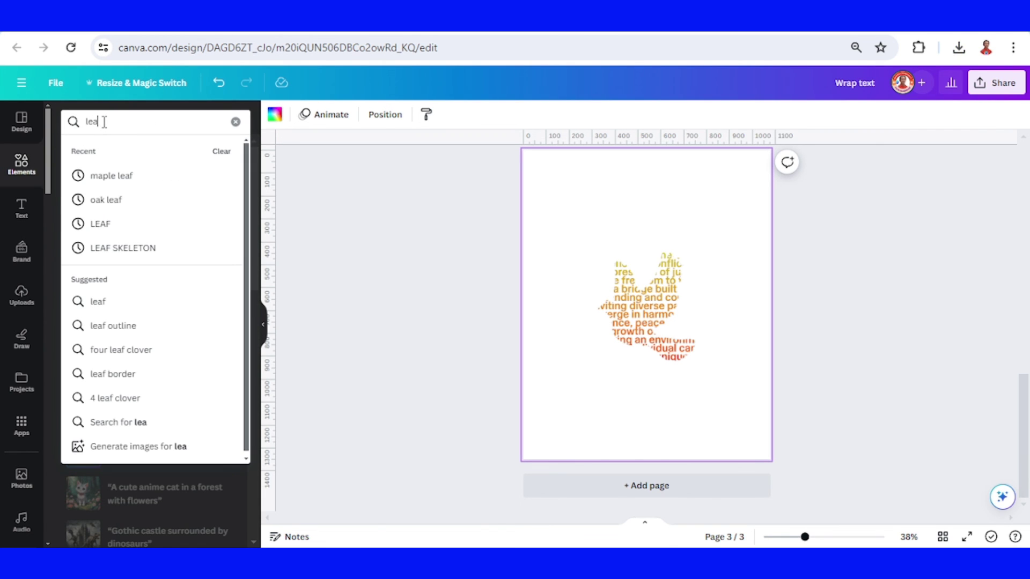
{"action": "left_click", "coordinate": [122, 164]}
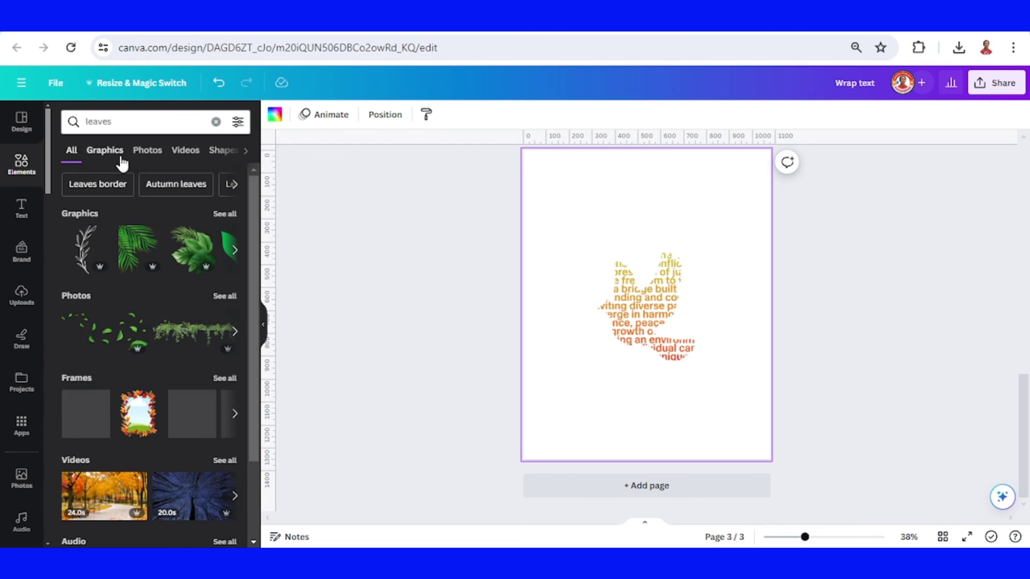
{"action": "left_click", "coordinate": [121, 160]}
{"action": "scroll", "coordinate": [200, 267], "scroll_direction": "down", "scroll_amount": 2}
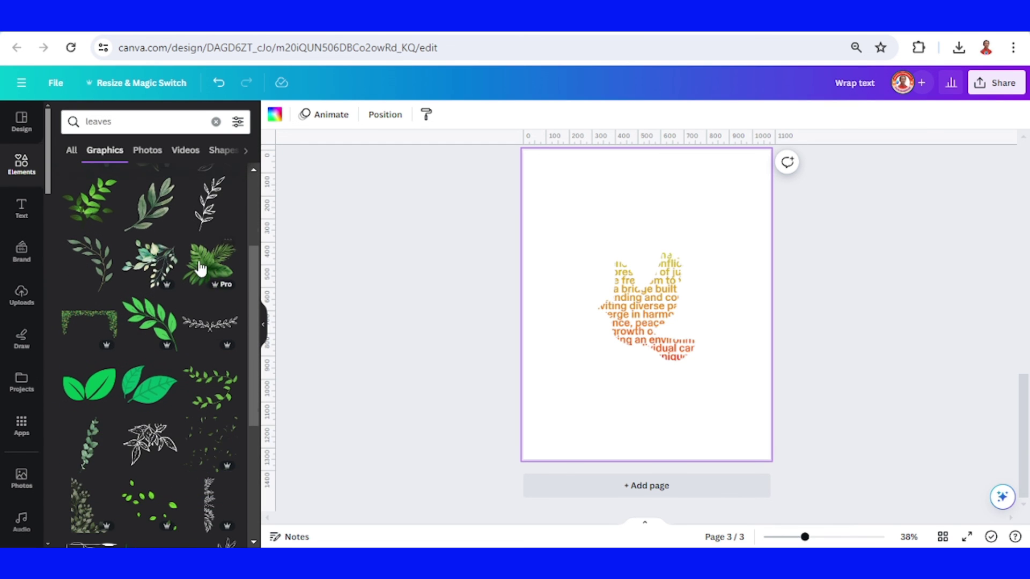
{"action": "left_click", "coordinate": [160, 333]}
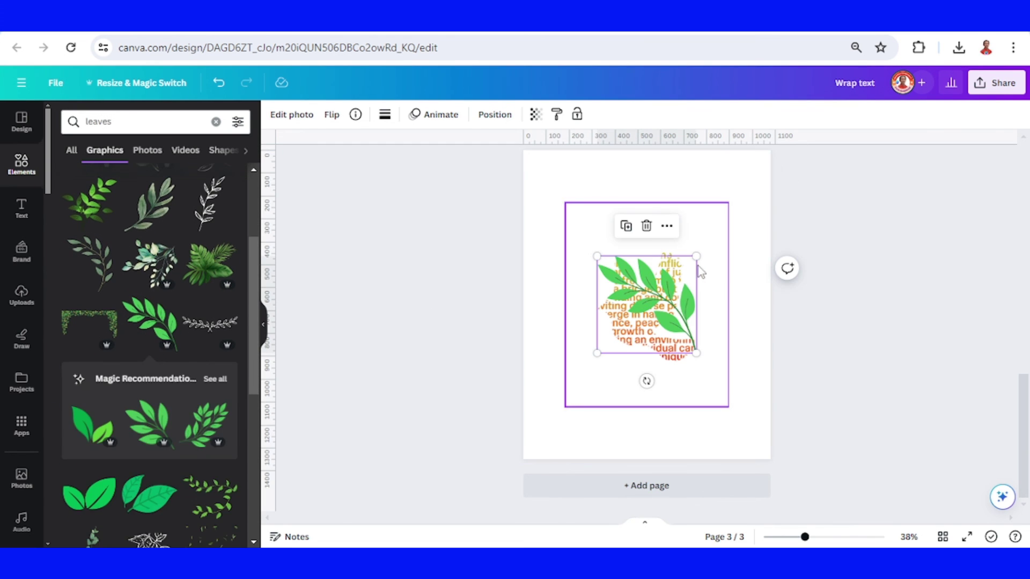
Step: Shrink the green leafy branch and place it at the dove's beak
{"action": "left_click_drag", "start_coordinate": [697, 254], "coordinate": [592, 298]}
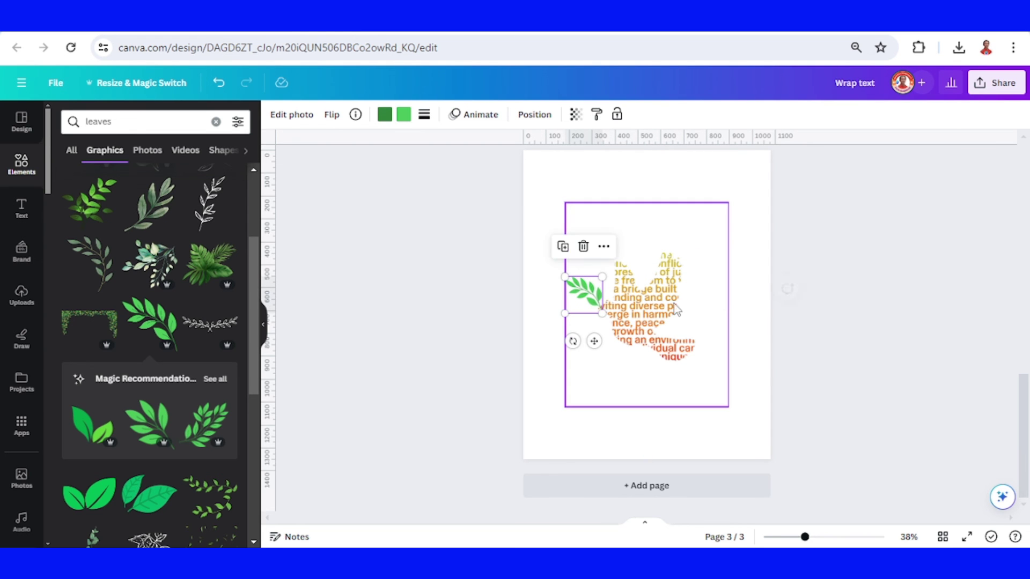
{"action": "left_click", "coordinate": [722, 300]}
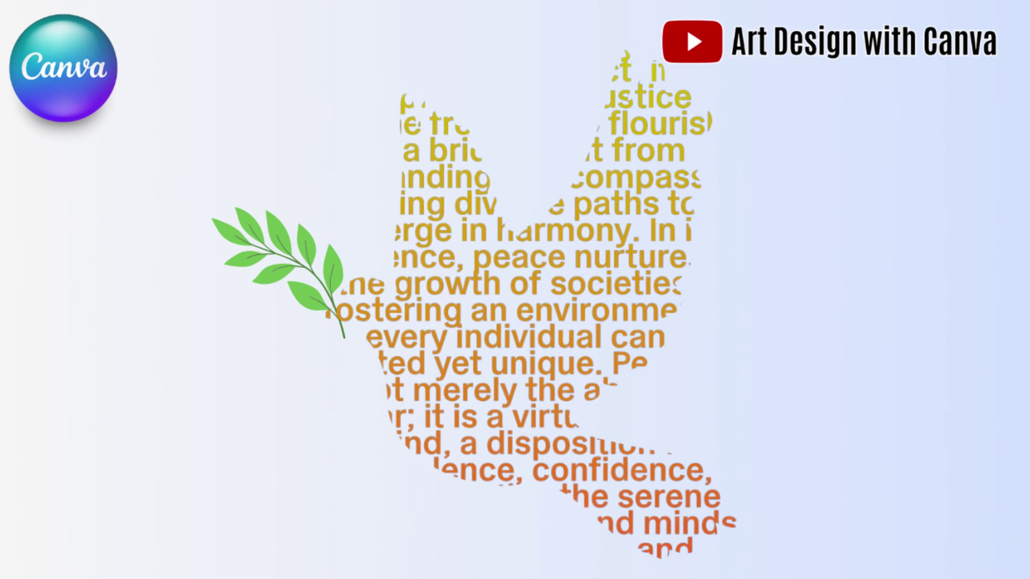